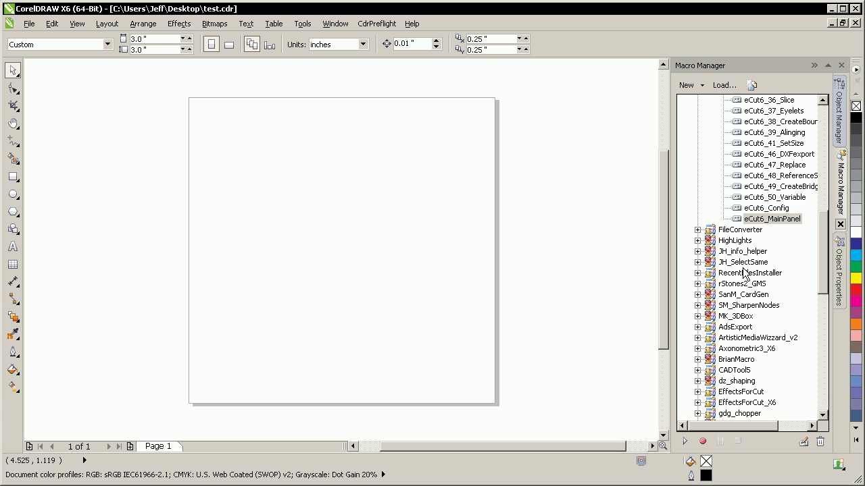
- Launch the eCut6_50_Variable macro, collapse the Macro Manager and move the Variables dialog clear of the page
double_click(793, 198)
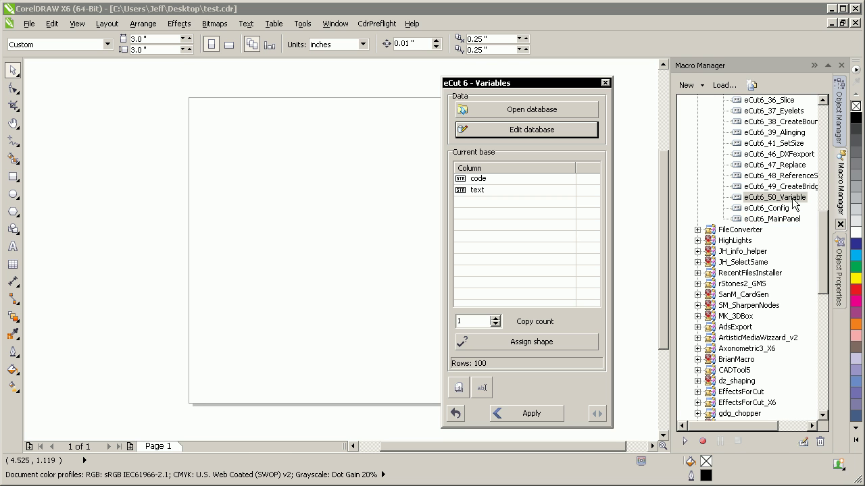
left_click(814, 65)
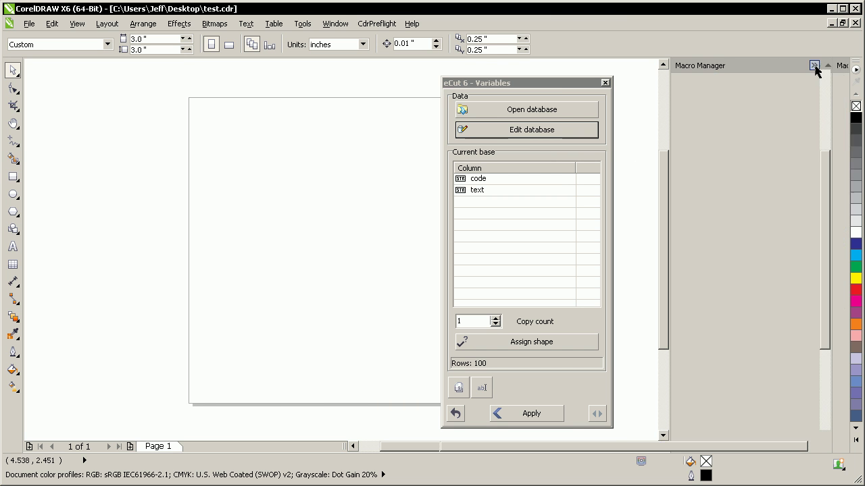
left_click_drag(547, 82, 762, 80)
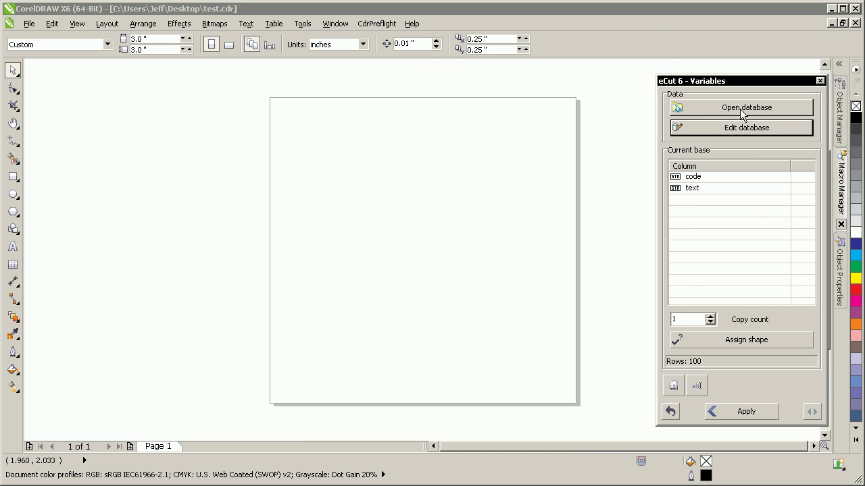
- Load the CSV file from the Desktop as the variable database
left_click(702, 108)
left_click(292, 168)
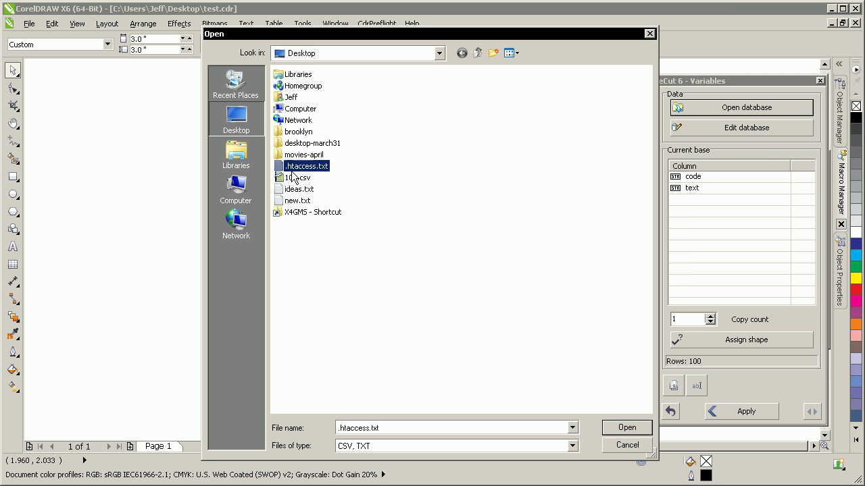
left_click(293, 177)
left_click(627, 428)
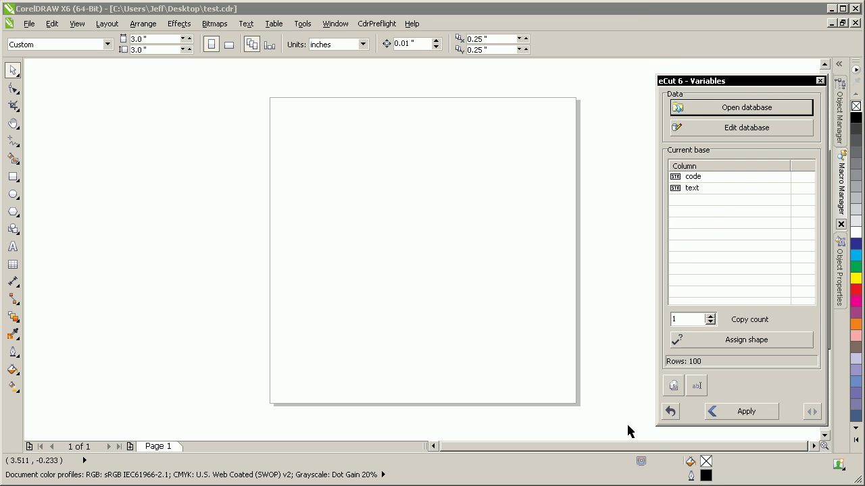
- Edit the database so that the code column's type is QRCode
left_click(728, 130)
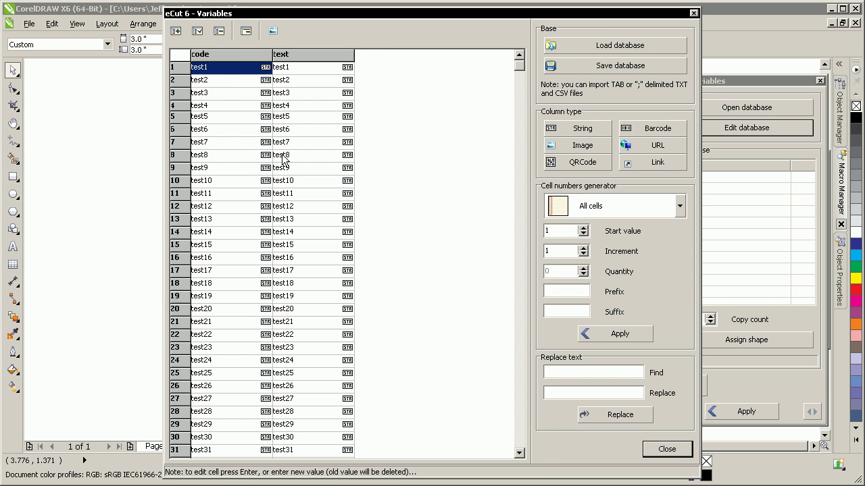
left_click(579, 164)
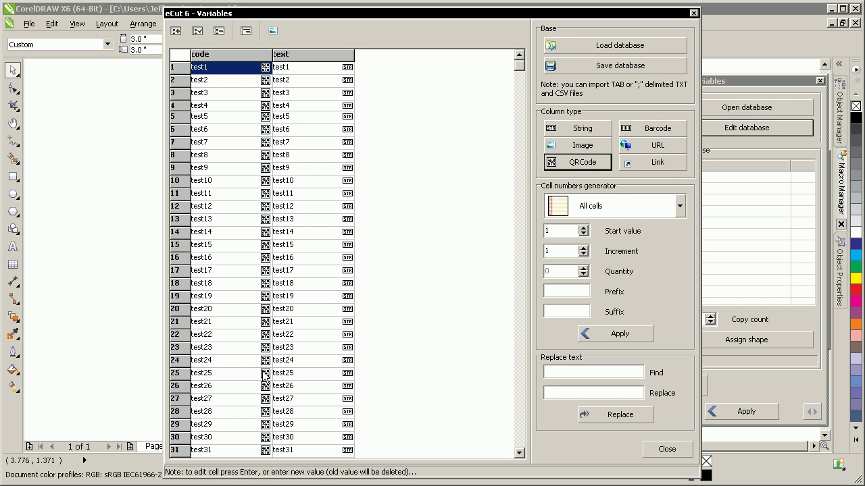
left_click(666, 449)
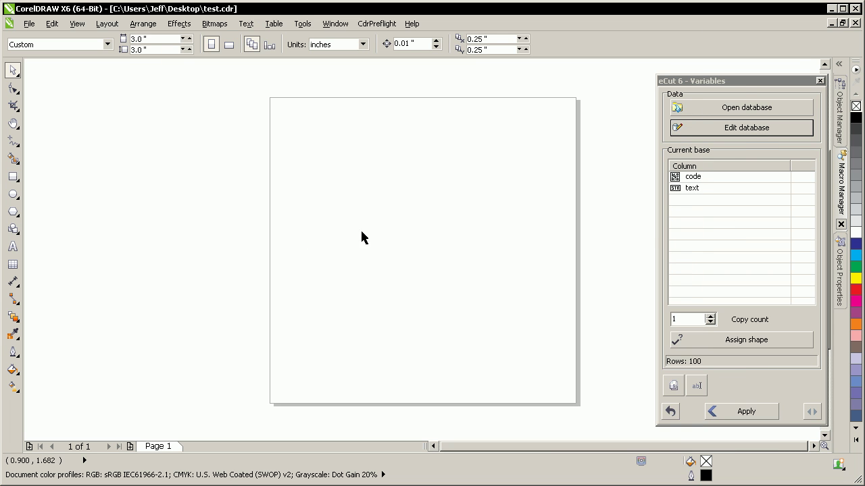
- Expand the extra Variables settings and review the page layout's gaps and margins, keeping the Center alignment
left_click_drag(739, 81, 585, 66)
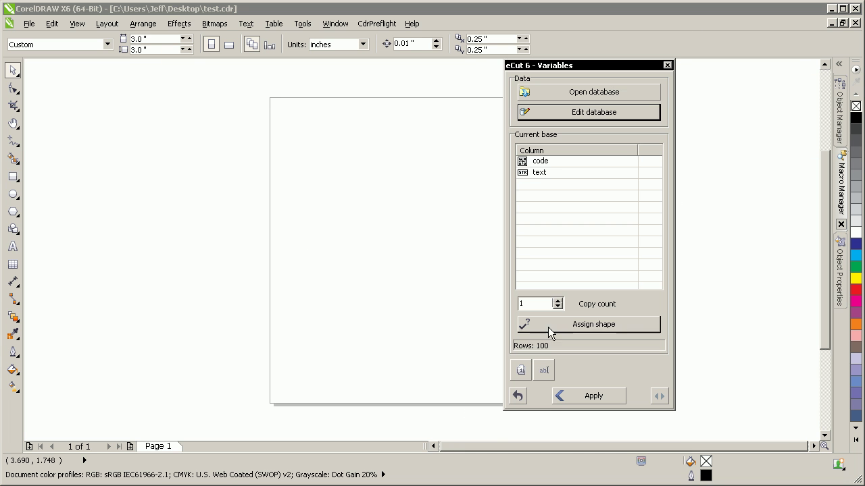
left_click(658, 397)
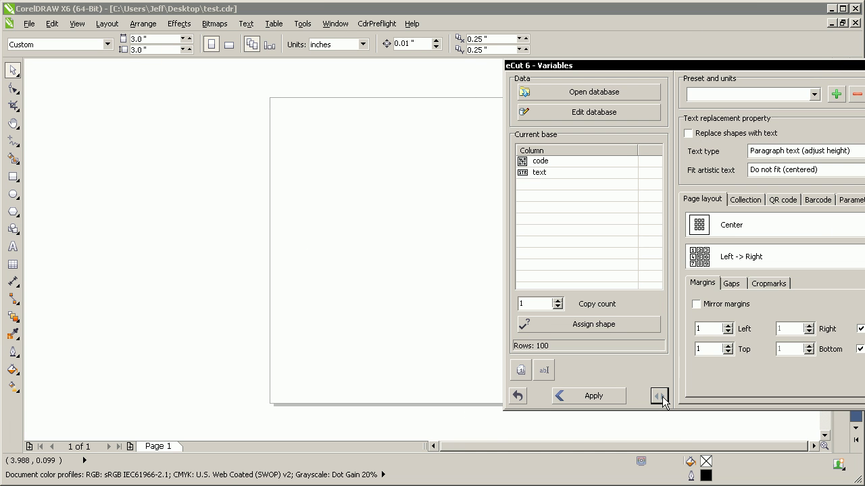
left_click_drag(716, 65, 558, 63)
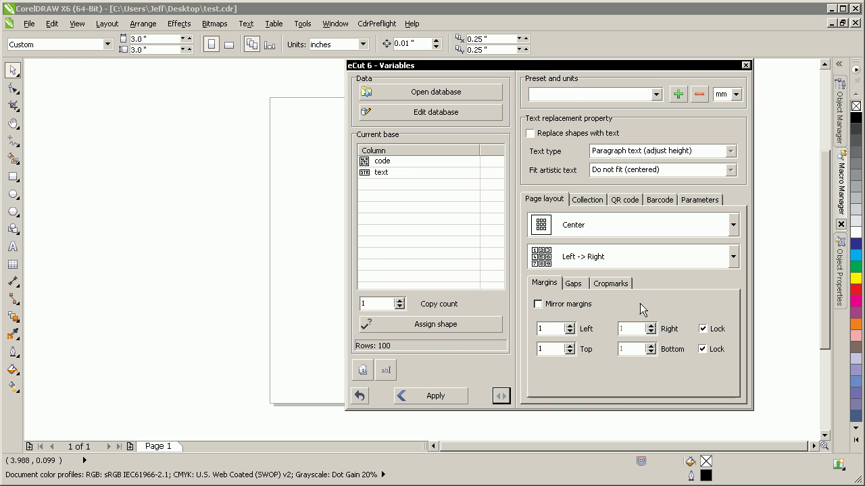
left_click(578, 283)
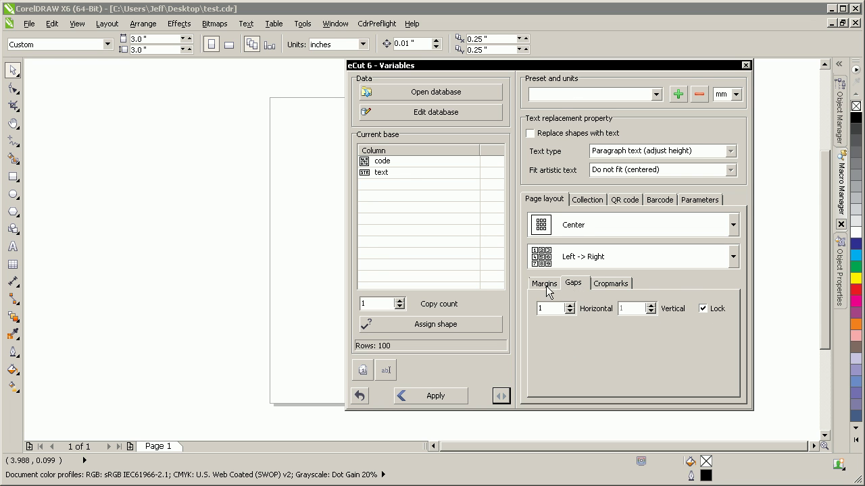
left_click(545, 284)
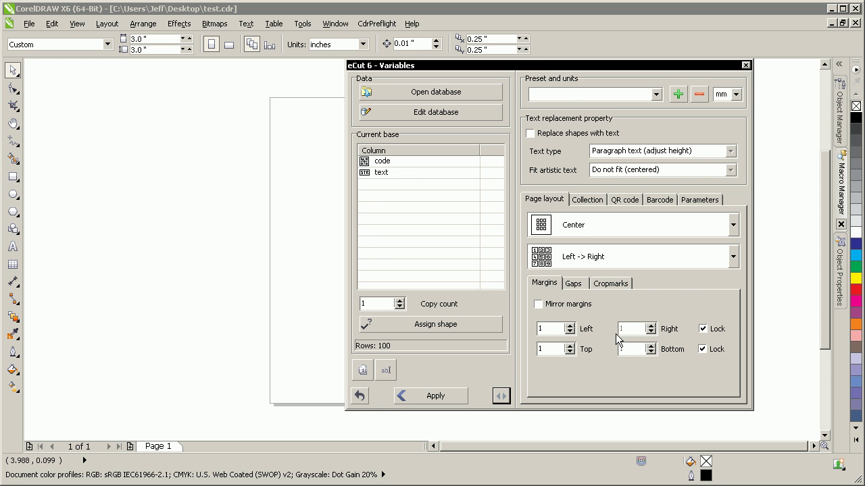
left_click(576, 226)
left_click(566, 316)
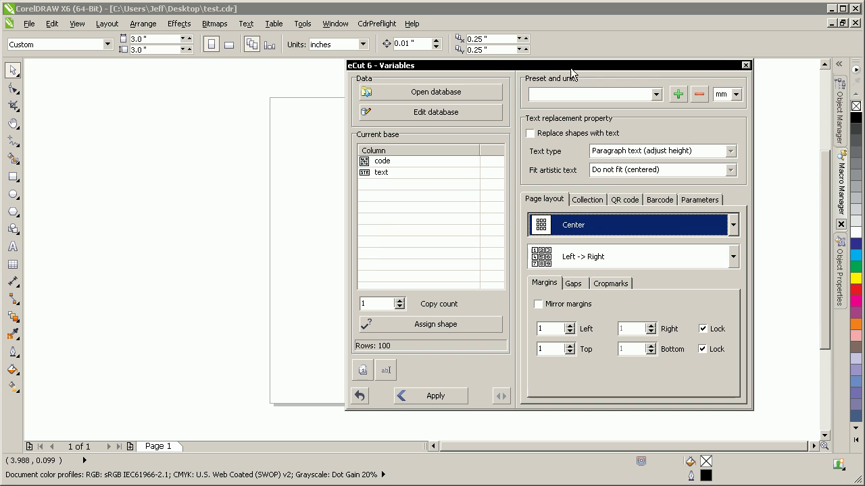
left_click_drag(570, 67, 764, 49)
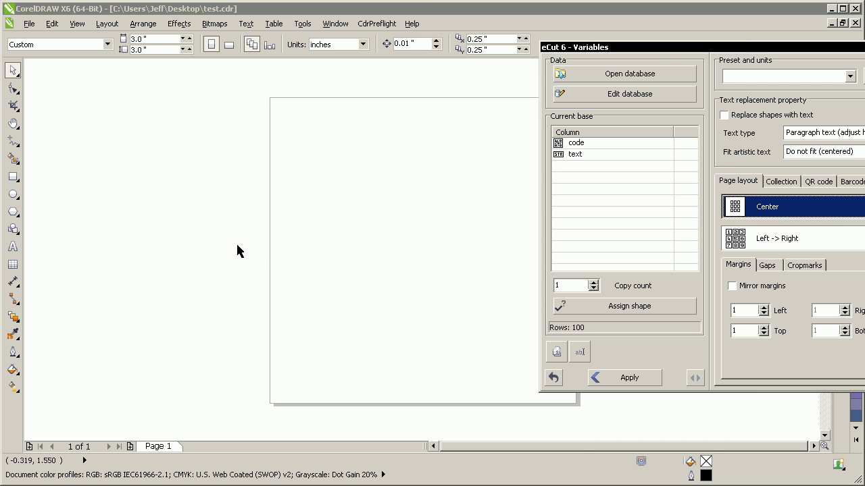
left_click_drag(666, 47, 544, 25)
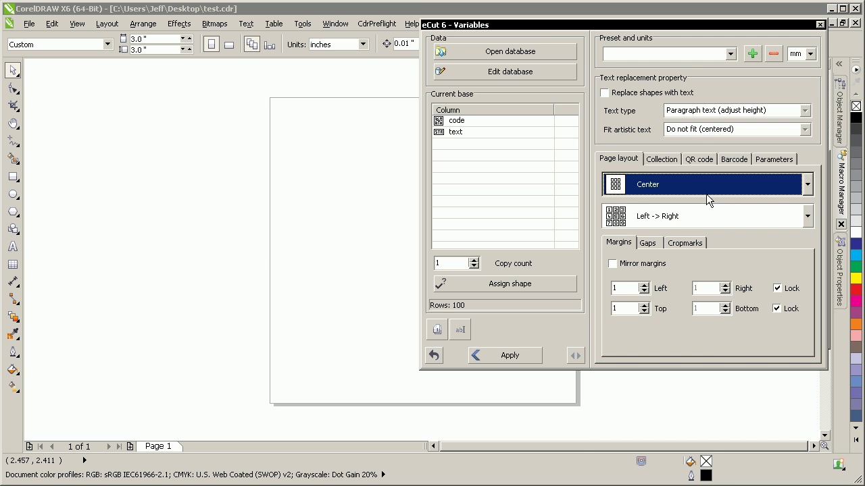
- Create a trial vector QR shape from the text "eCut 6", inspect its grouped modules and delete it
left_click(697, 159)
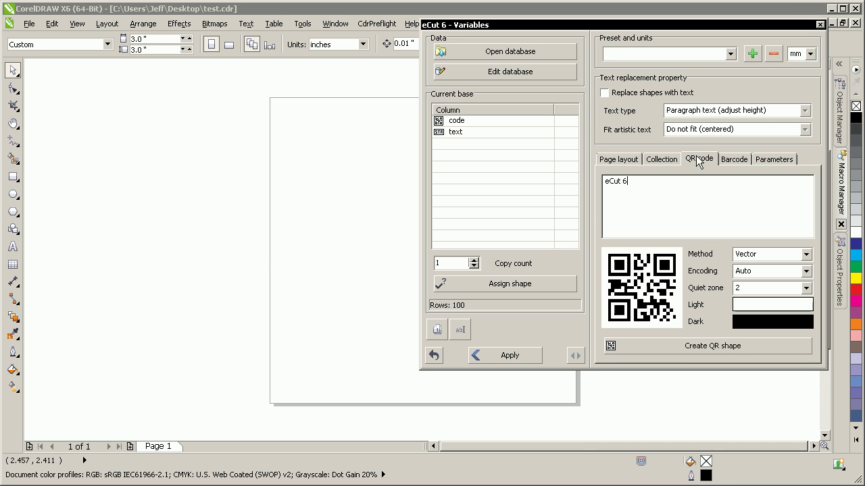
left_click(693, 345)
left_click_drag(388, 264, 308, 272)
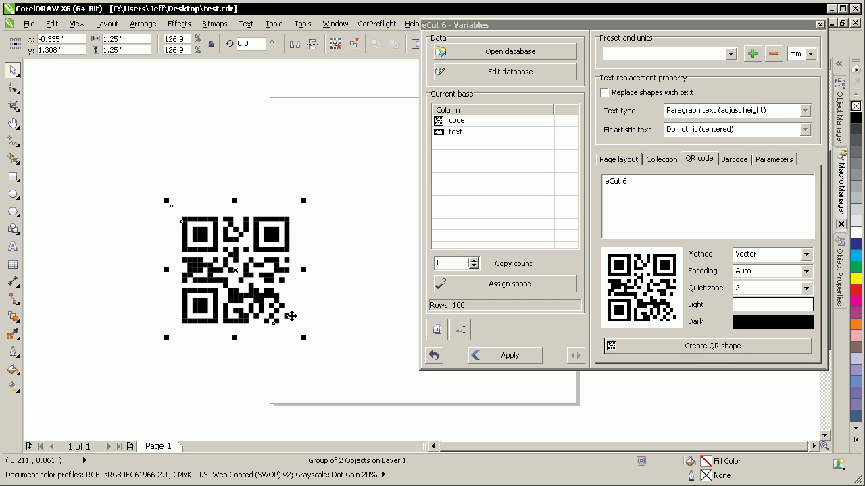
left_click(289, 223, "ctrl")
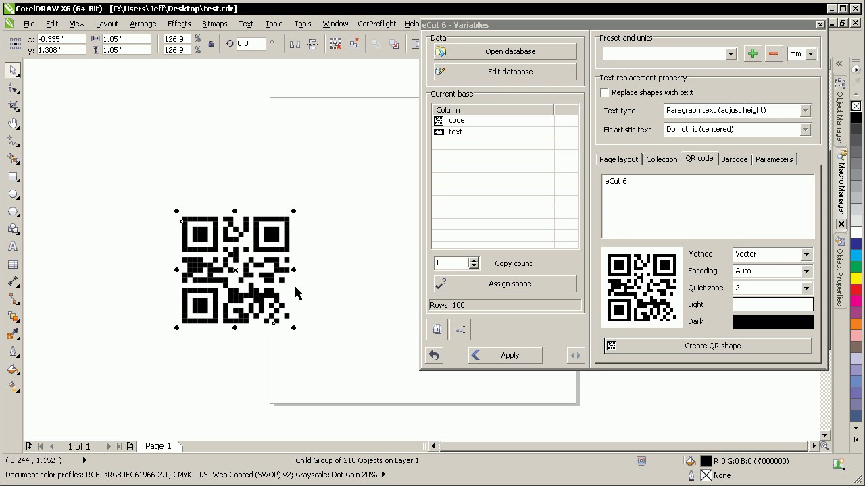
left_click(341, 352)
left_click(287, 282)
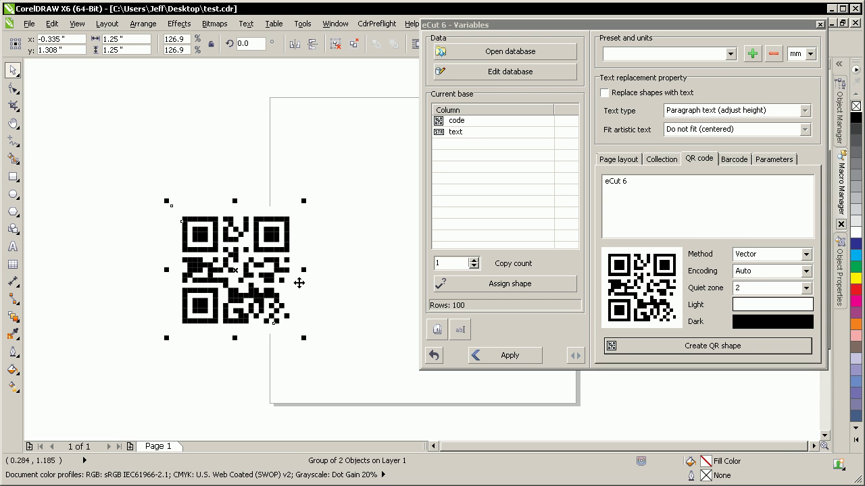
key("Delete")
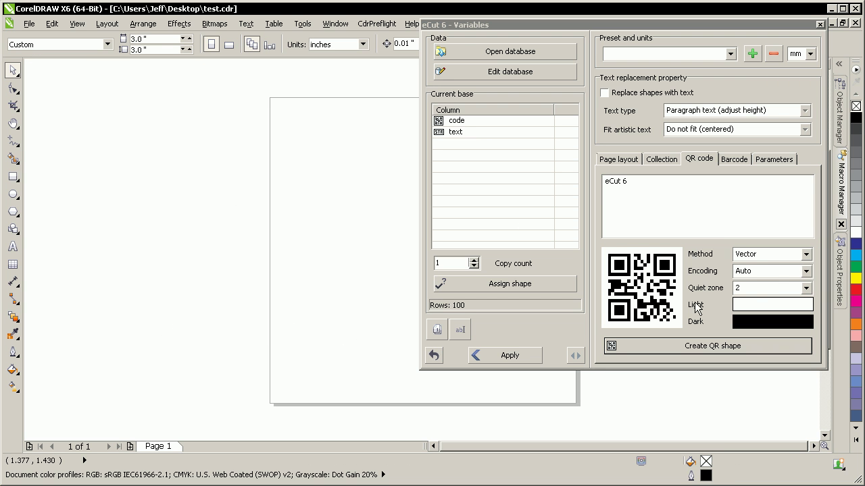
- Set the QR code method to Bitmap and create a QR shape from the text "eCut 6"
left_click(761, 255)
left_click(756, 278)
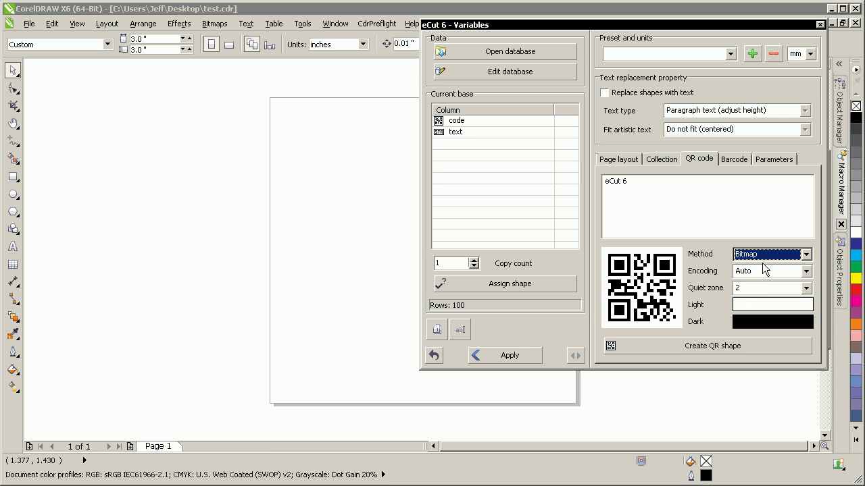
left_click(718, 349)
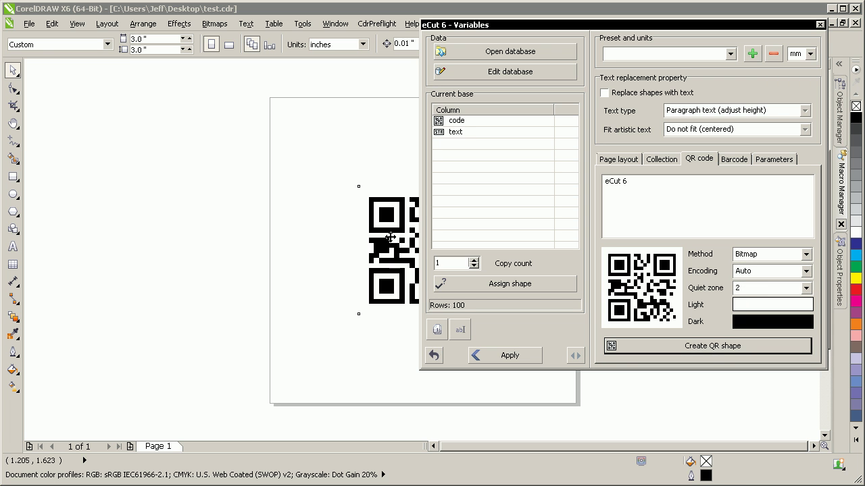
- Enlarge the bitmap QR code to about 2.139 inches square and position it near the middle of the page
left_click_drag(391, 236, 137, 239)
left_click_drag(200, 166, 289, 76)
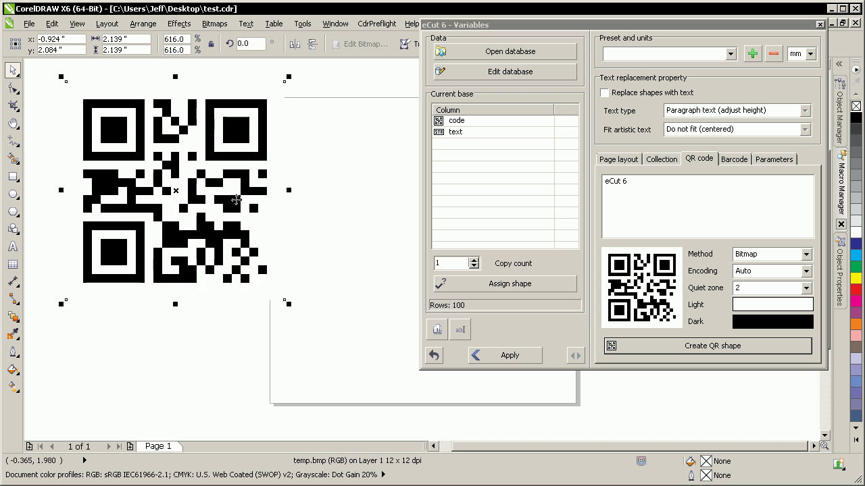
left_click_drag(236, 199, 366, 206)
scroll(376, 225, "down", 2)
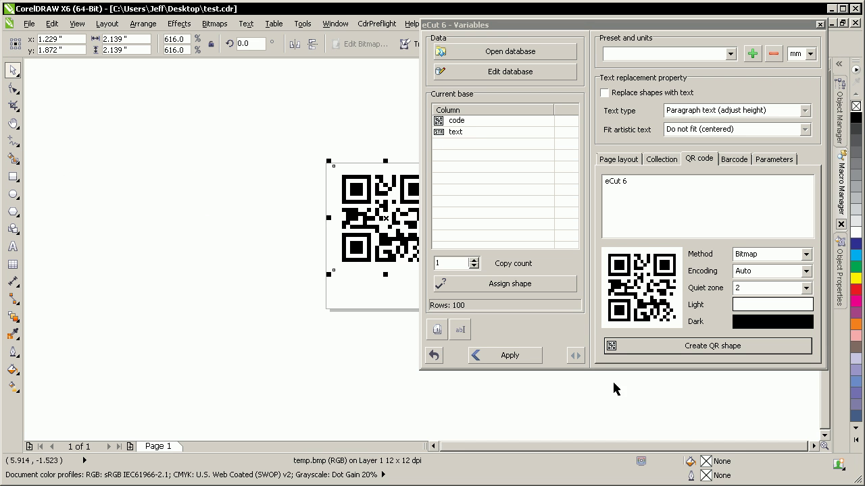
left_click(633, 447)
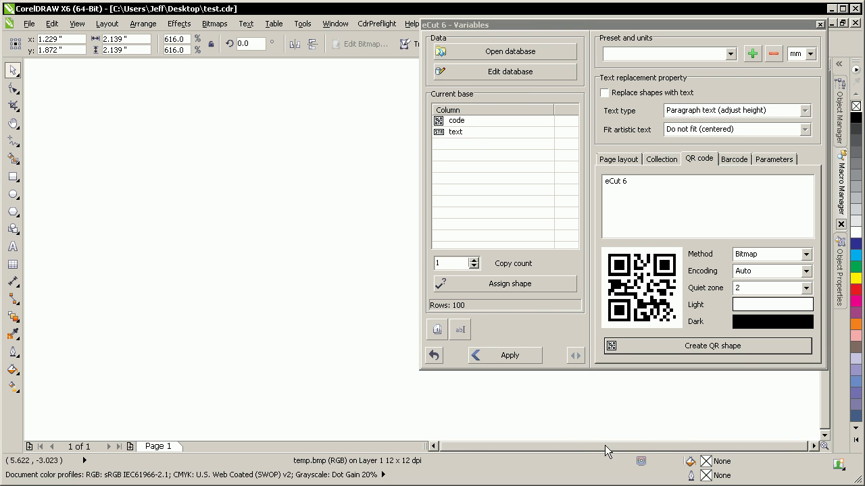
left_click_drag(522, 25, 659, 92)
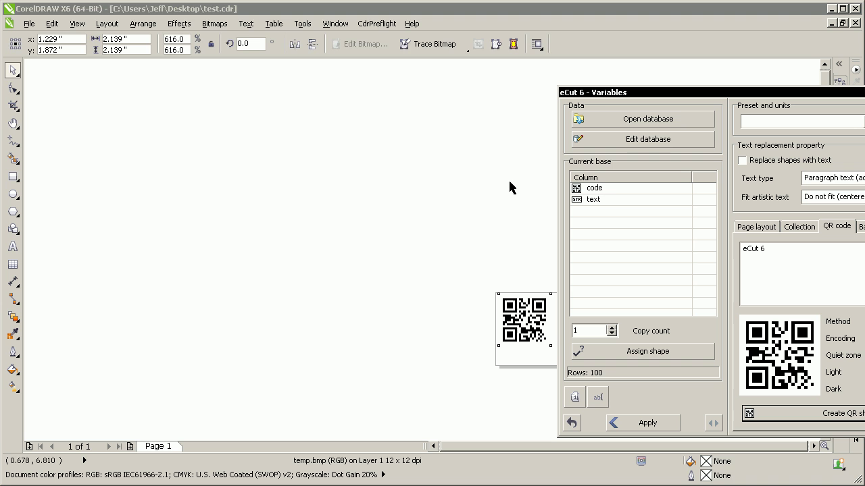
left_click(520, 333)
key("p")
left_click(298, 238)
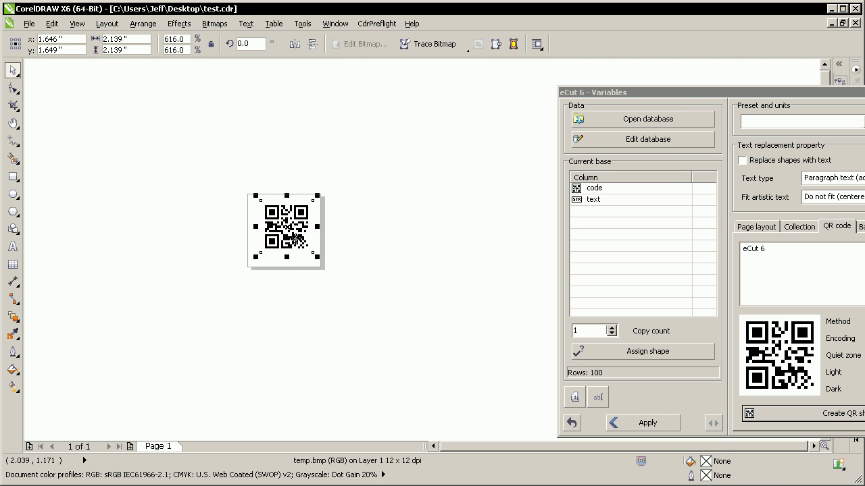
- Enlarge the QR code to about 2.677 inches square and move it off the page to about X -5.248, Y 2.019 inches
key("z")
left_click_drag(354, 164, 233, 284)
key("space")
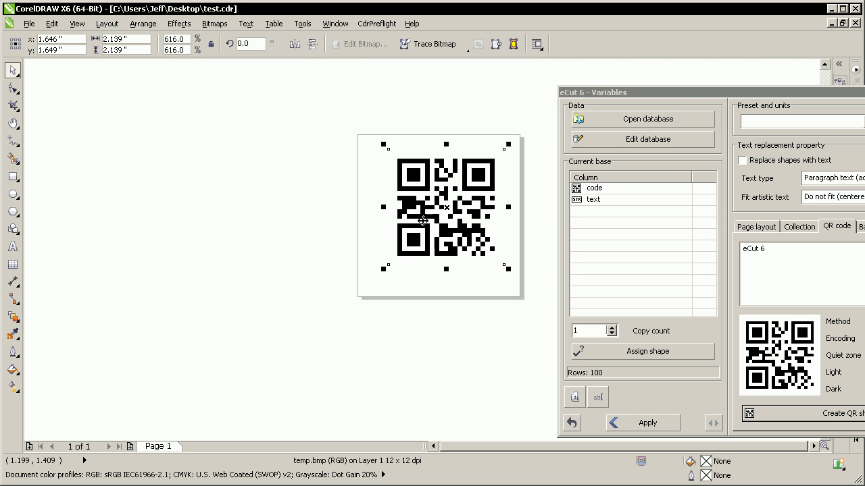
key("p")
left_click_drag(500, 152, 511, 142)
left_click_drag(478, 231, 263, 234)
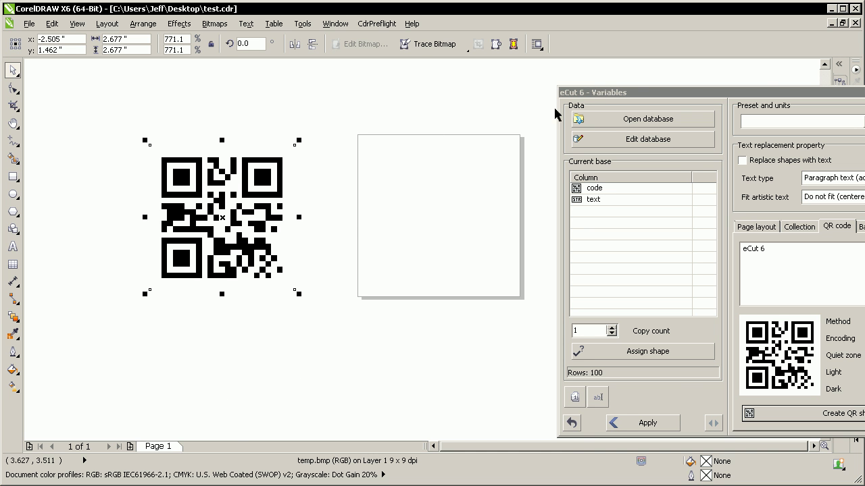
key("shift+F2")
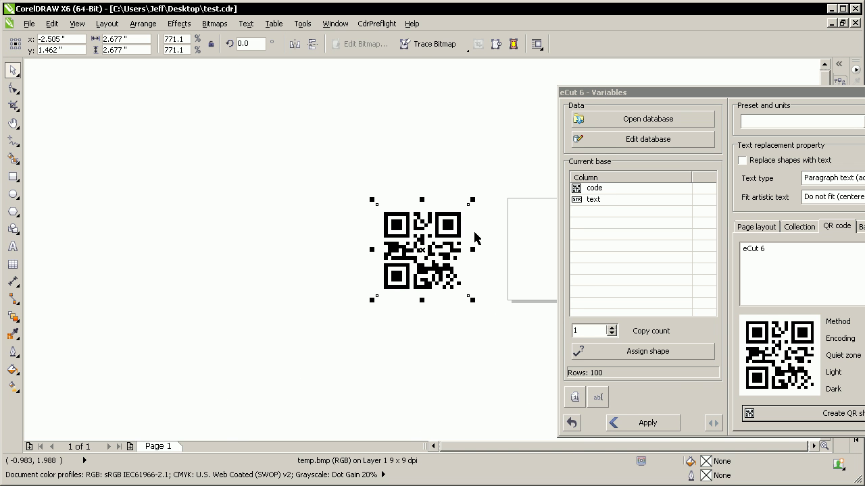
left_click_drag(474, 251, 381, 233)
left_click_drag(647, 95, 507, 85)
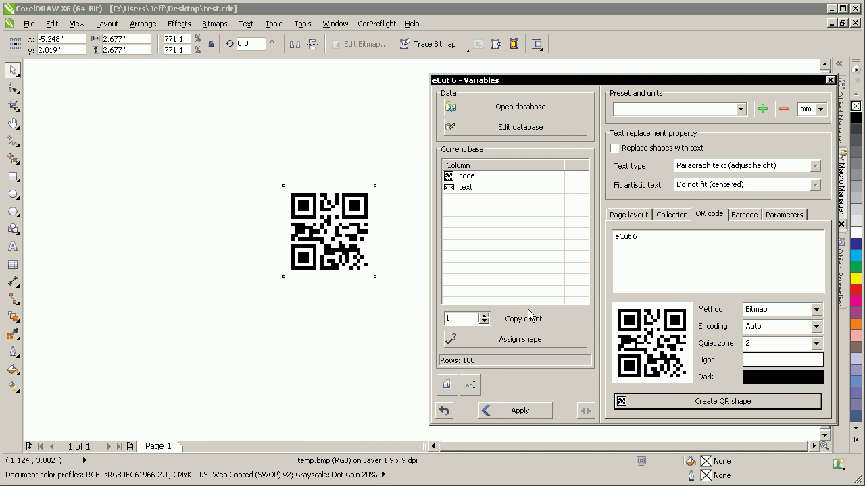
- Assign the QR bitmap as the shape for the code column and apply the variables to generate the pages
left_click(472, 177)
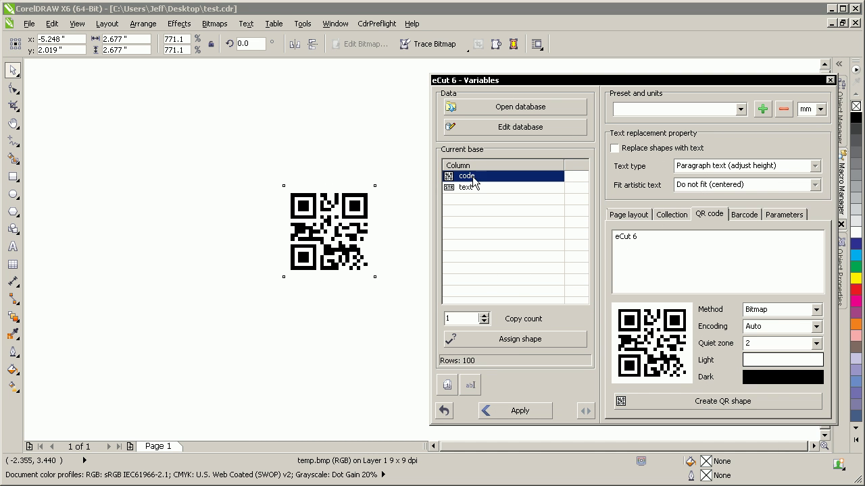
left_click(528, 342)
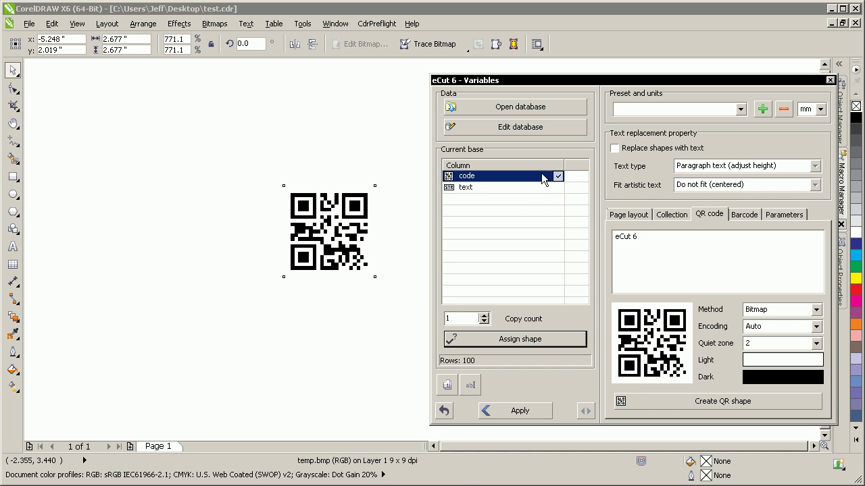
left_click(518, 410)
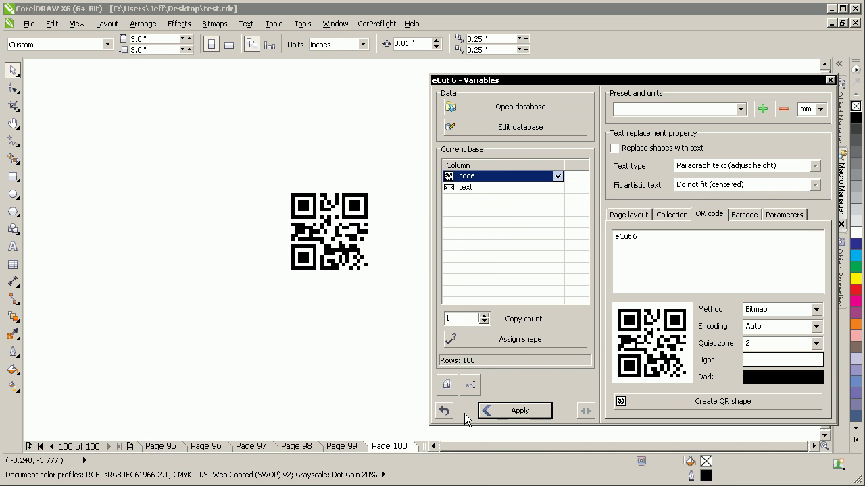
- Page back and forth through the last generated pages to examine the QR code on each one
left_click_drag(472, 81, 714, 74)
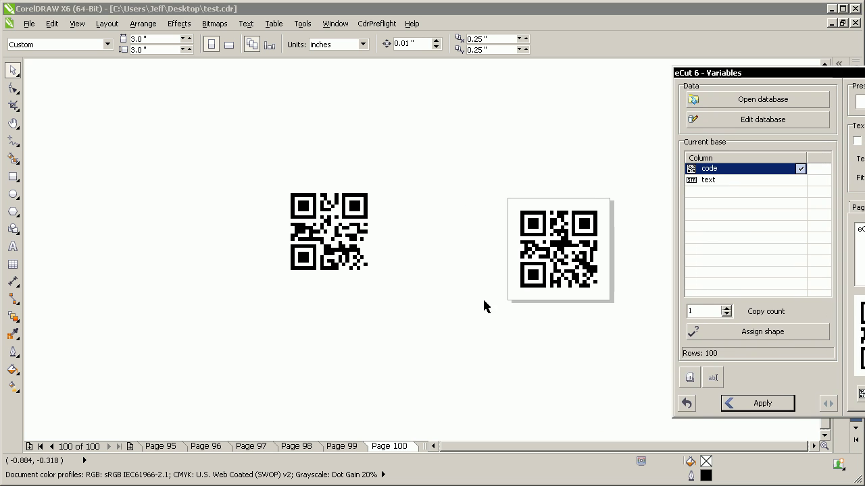
key("Page_Up")
key("Page_Up")
key("Page_Up")
key("Page_Up")
key("Page_Up")
key("Page_Up")
key("Page_Up")
key("Page_Up")
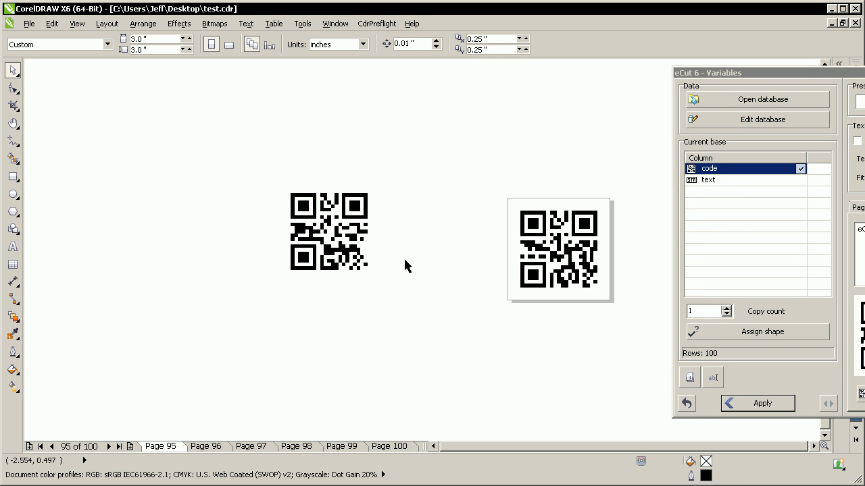
key("Page_Up")
key("Page_Up")
key("Page_Up")
key("Page_Up")
key("Page_Up")
key("Page_Up")
key("Page_Up")
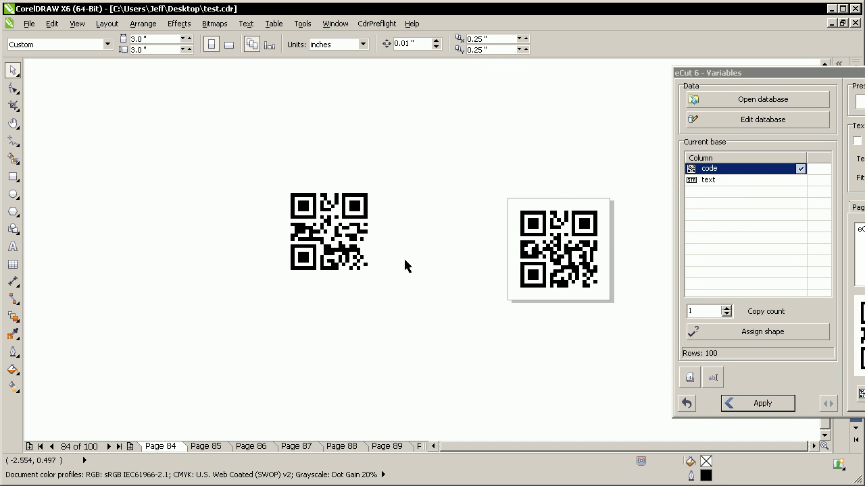
key("Page_Down")
key("Page_Down")
key("Page_Down")
key("Page_Down")
key("Page_Down")
key("Page_Down")
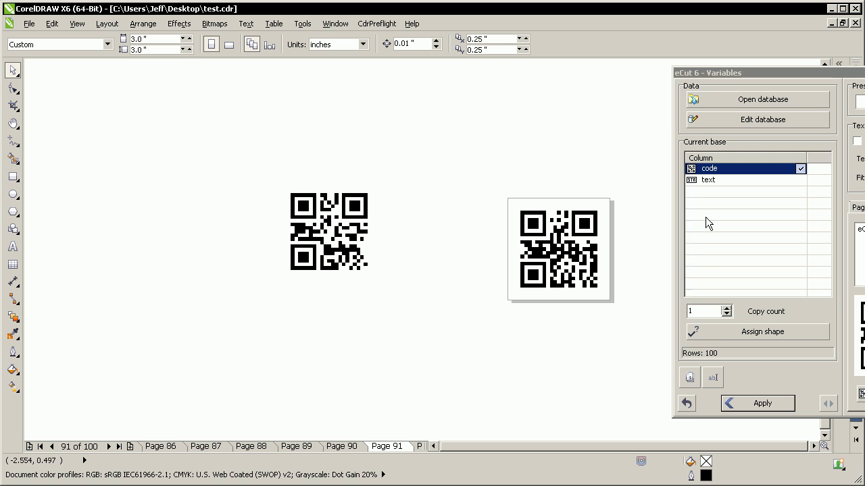
- Undo the page generation, then centre the QR bitmap horizontally on the page and shrink it to about 2.335 inches square
left_click(685, 404)
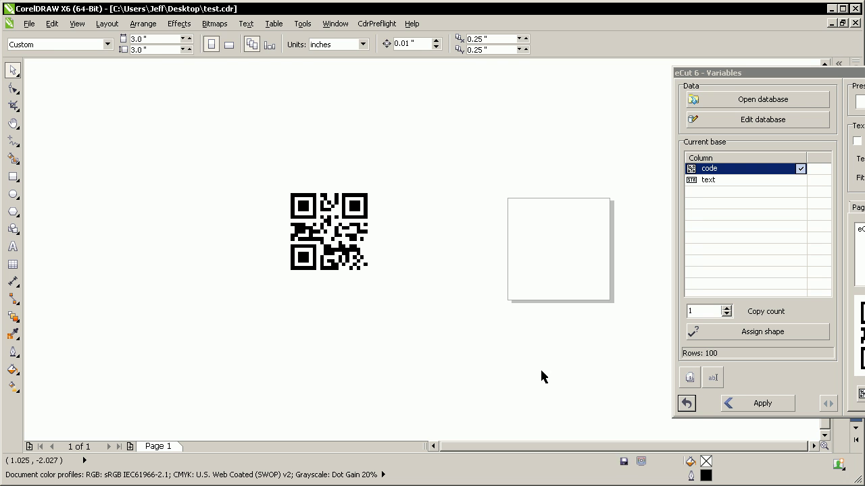
left_click_drag(339, 243, 592, 268)
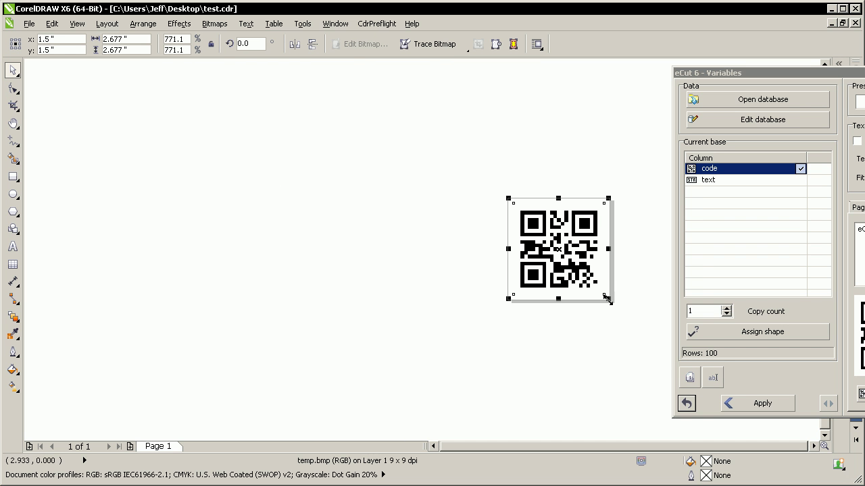
left_click_drag(607, 298, 573, 270)
left_click(566, 290)
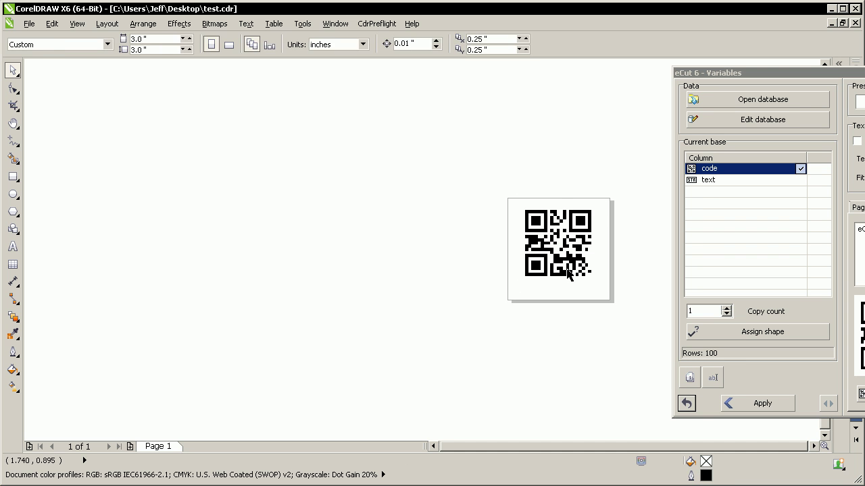
left_click(567, 274)
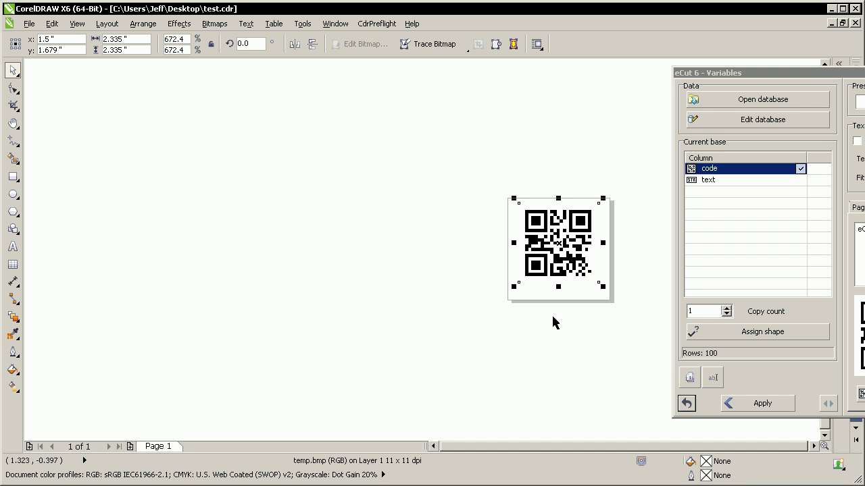
- Add the artistic text "text" and centre it beneath the QR code at about X 1.5, Y 0.374 inches
left_click(16, 249)
left_click(422, 321)
type("text")
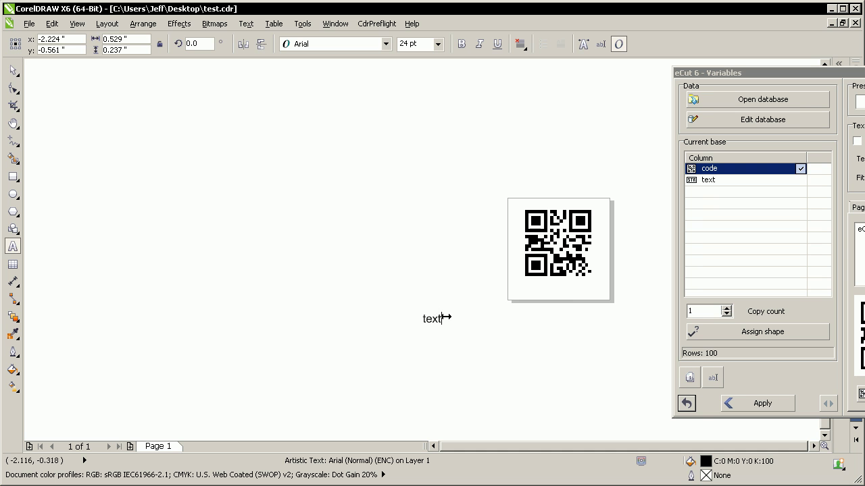
key("ctrl+space")
left_click_drag(443, 319, 566, 292)
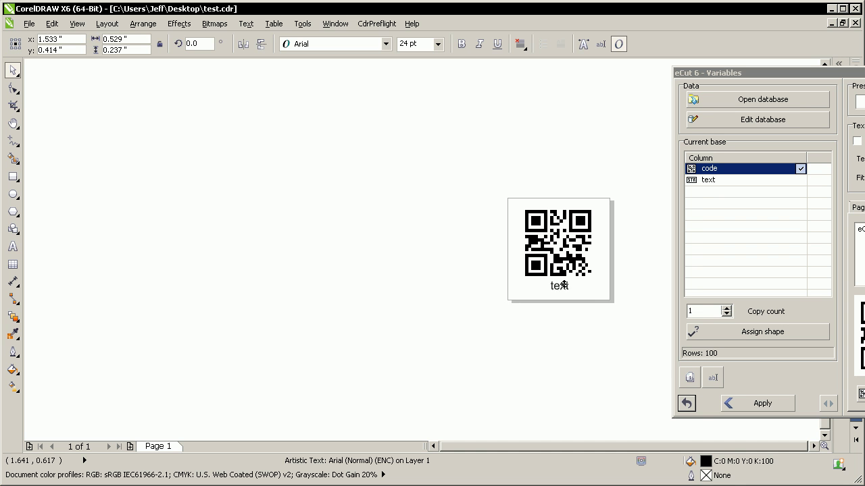
left_click(565, 270, "shift")
left_click(547, 359)
- Set the text below the QR code to centre alignment and enlarge it to about 34.4 pt
left_click(558, 291)
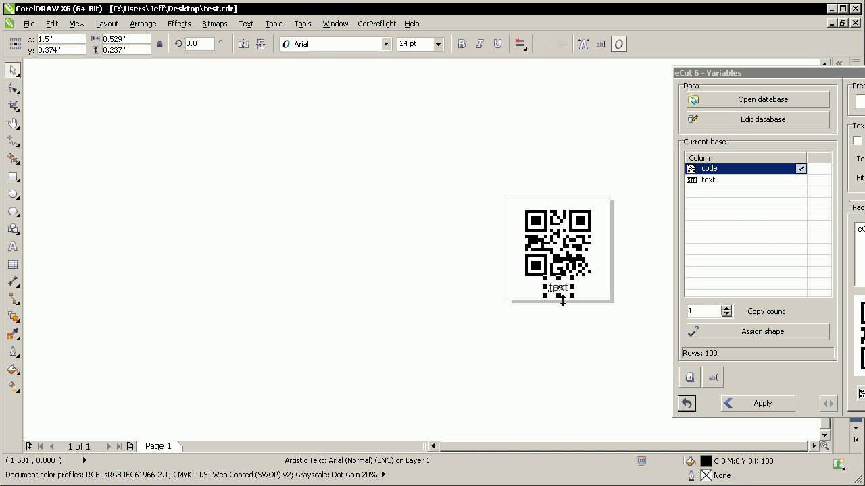
left_click(520, 44)
left_click(538, 91)
mouse_move(573, 282)
left_mouse_down()
mouse_move(578, 275)
mouse_move(568, 290)
left_mouse_up()
left_click(571, 297)
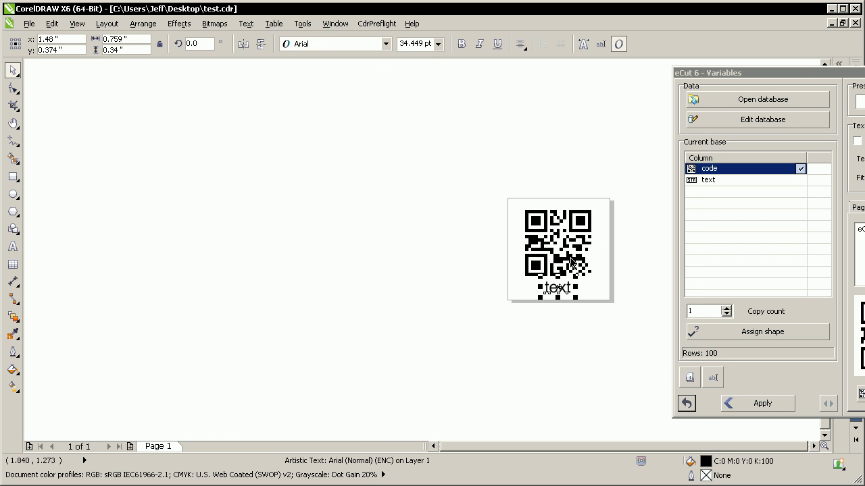
- Centre the text with the QR code and move both off the page to about X -2.098, Y 1.525 inches
left_click(571, 258, "shift")
key("c")
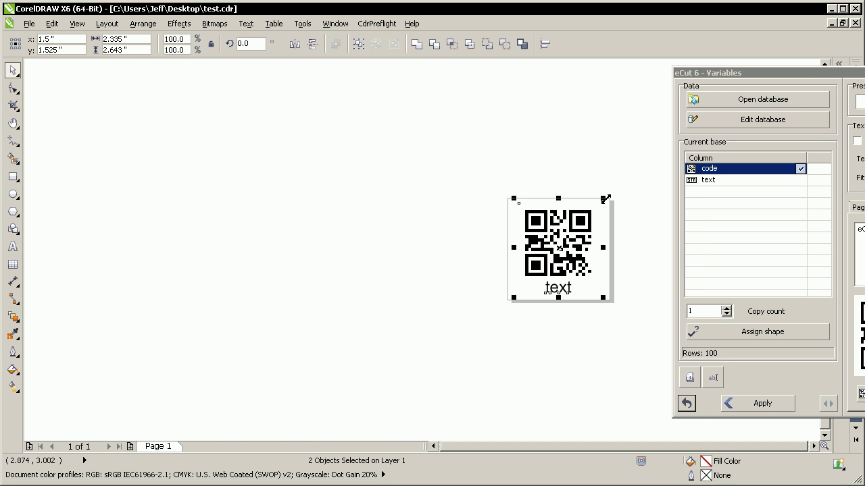
left_click_drag(566, 235, 444, 241)
left_click(476, 333)
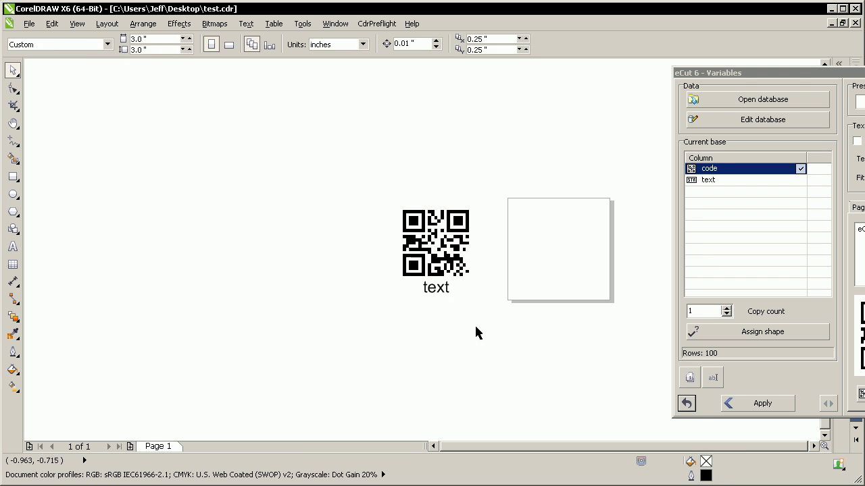
- Assign the artistic text as the shape for the text column and apply the variables to the QR code and text
left_click(448, 296)
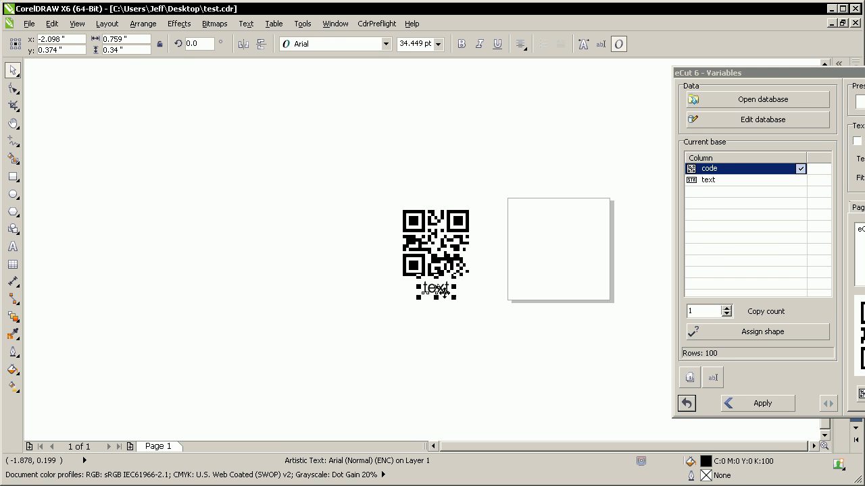
left_click(718, 180)
left_click(747, 333)
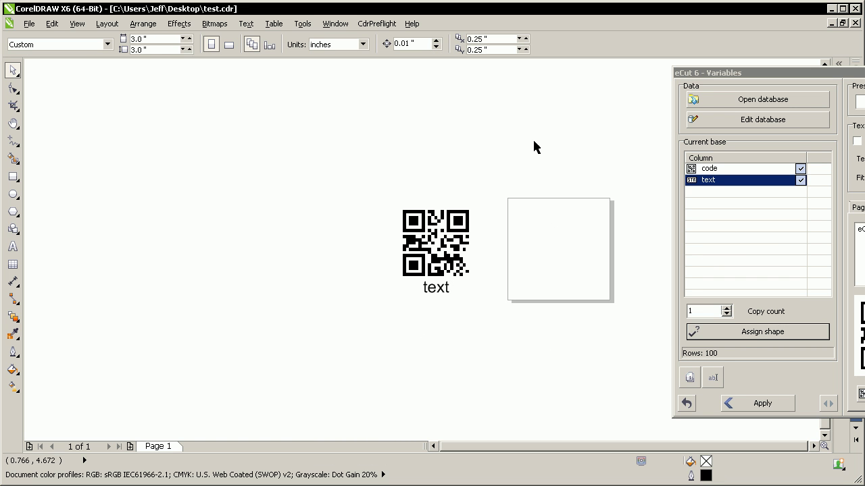
left_click_drag(563, 151, 293, 420)
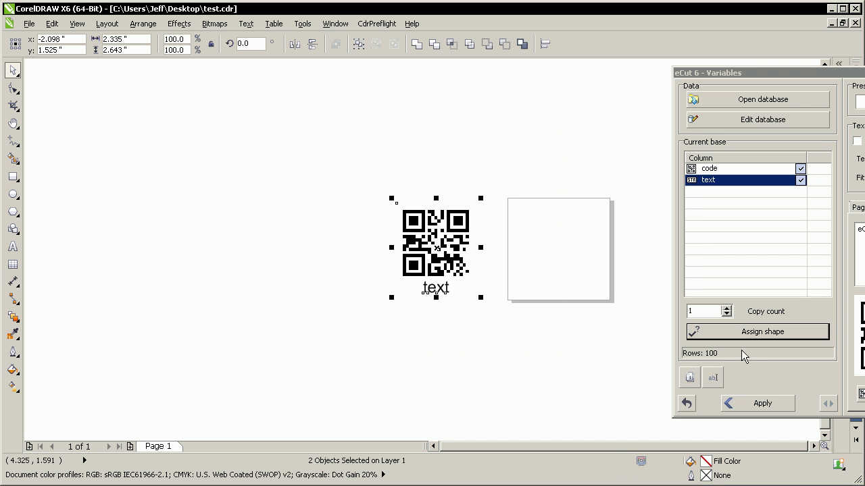
left_click(755, 400)
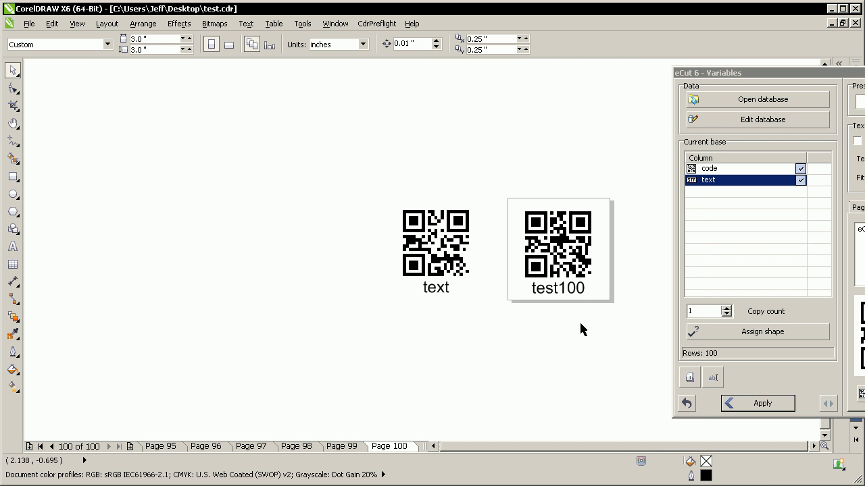
- Page backward through the generated pages to check the QR codes and the text beneath them
key("Page_Up")
key("Page_Up")
key("Page_Up")
key("Page_Up")
key("Page_Up")
key("Page_Up")
key("Page_Up")
key("Page_Up")
key("Page_Up")
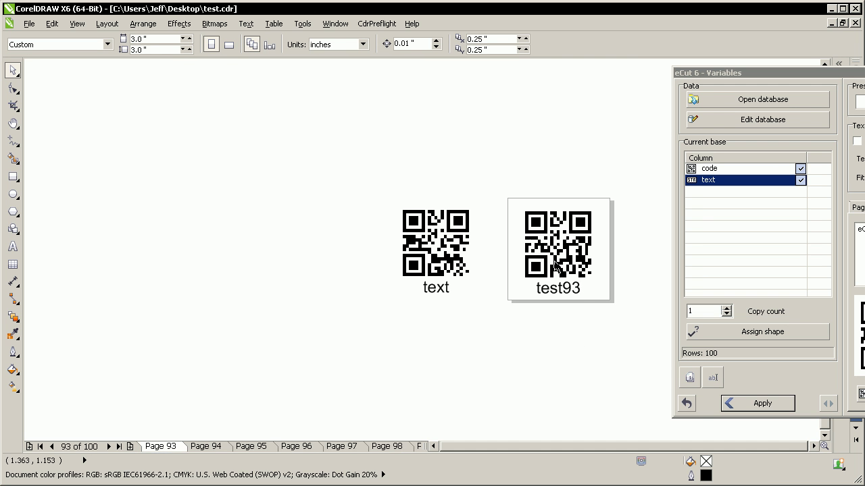
key("Page_Up")
key("Page_Up")
key("Page_Up")
key("Page_Up")
key("Page_Up")
key("Page_Up")
key("Page_Up")
key("Page_Up")
key("Page_Up")
key("Page_Up")
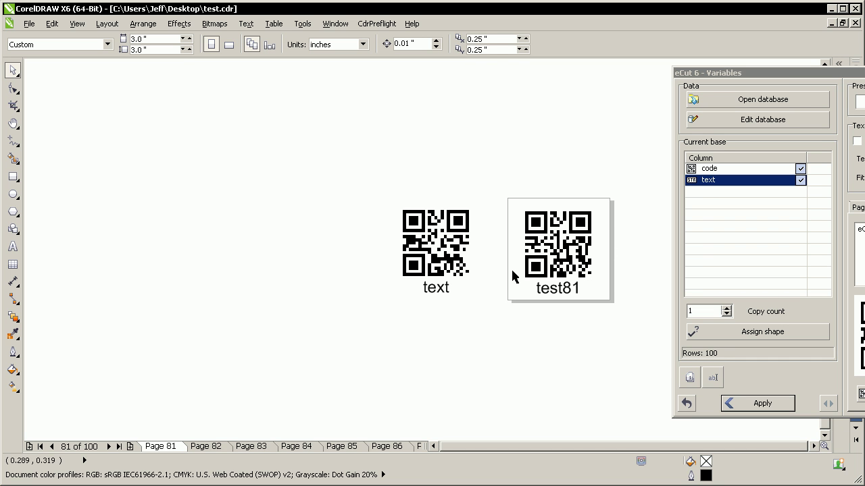
key("Page_Up")
key("Page_Up")
key("Page_Up")
key("Page_Up")
key("Page_Up")
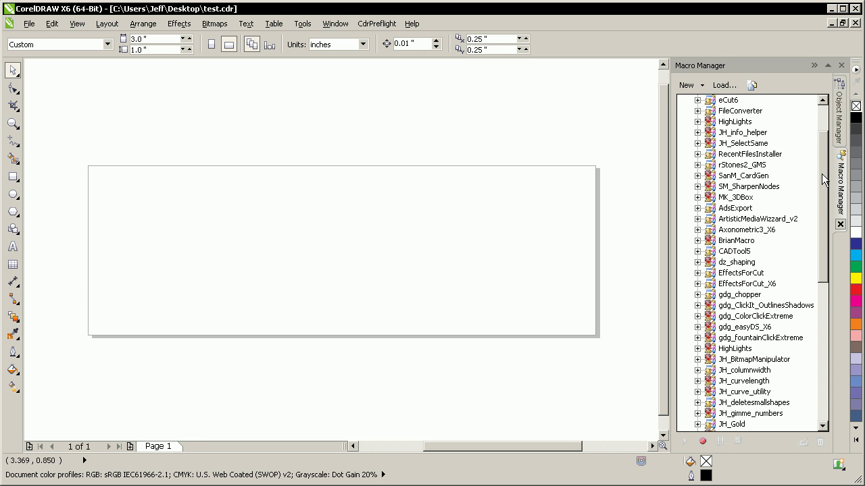
- Run the eCut6_50_Variable macro and show its barcode settings
scroll(824, 181, "up", 2)
left_click(698, 154)
left_click(711, 176)
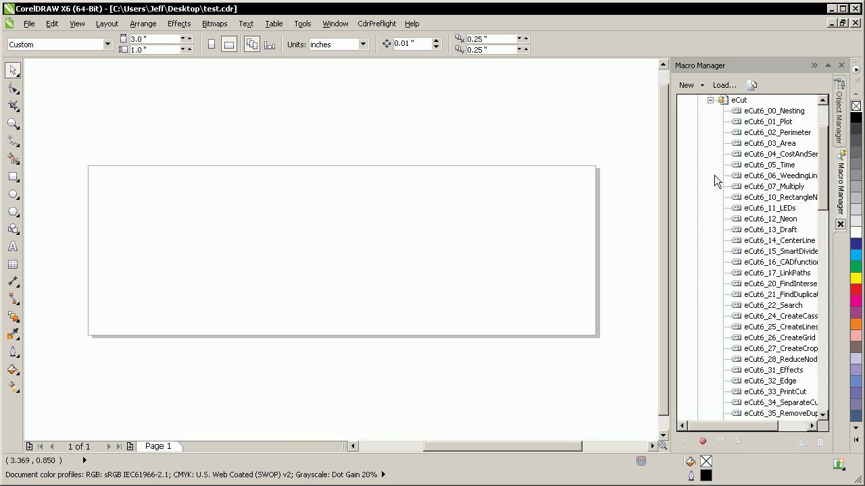
scroll(826, 224, "down", 8)
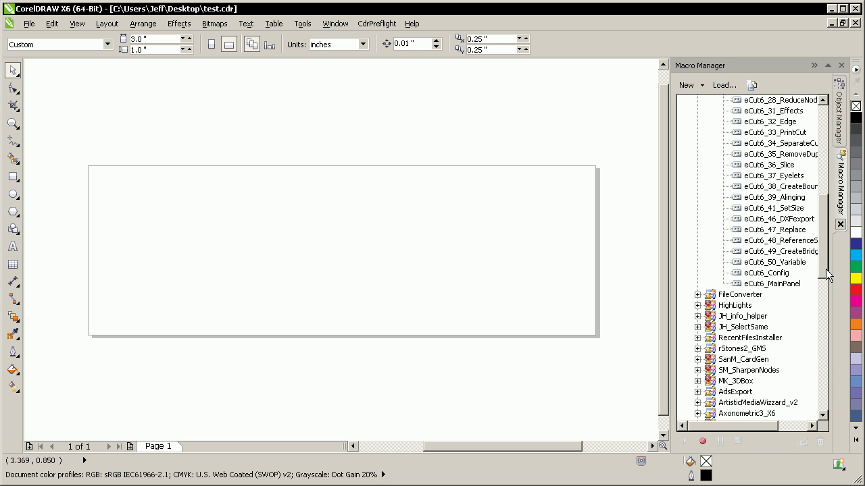
double_click(772, 263)
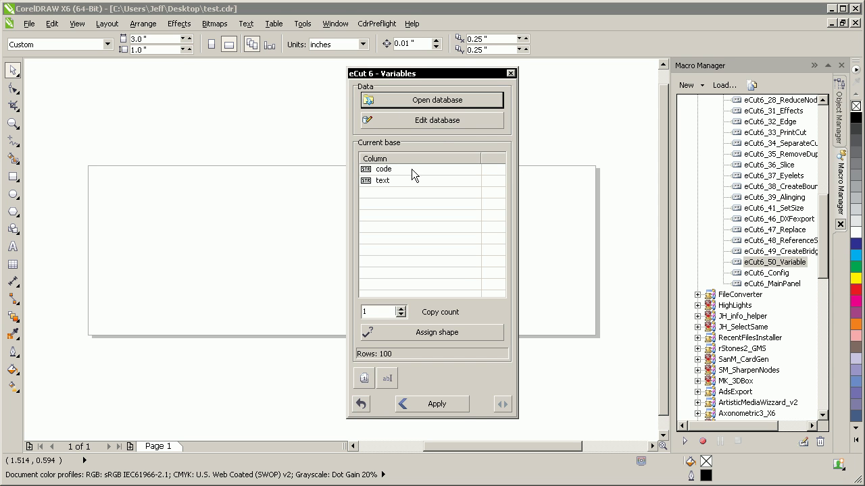
left_click(502, 404)
left_click(660, 208)
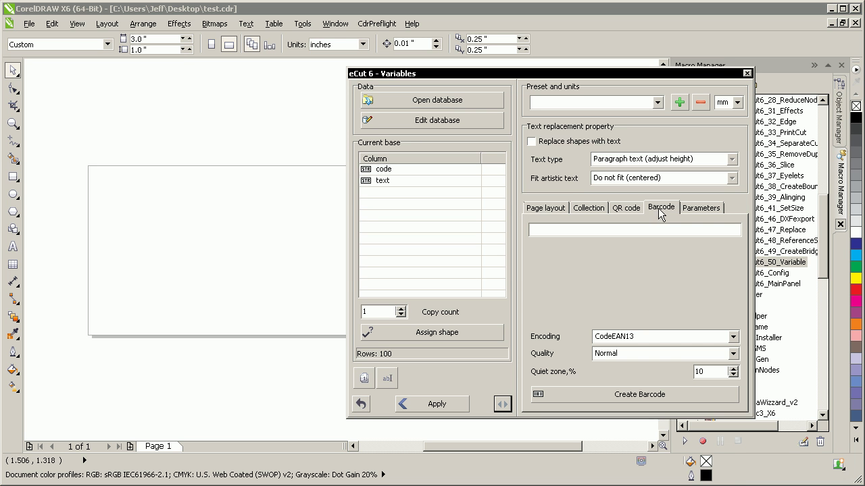
- Create a barcode from the text "tesdsdt" with Code128A encoding and Normal quality
left_click(583, 230)
type("esdsdt")
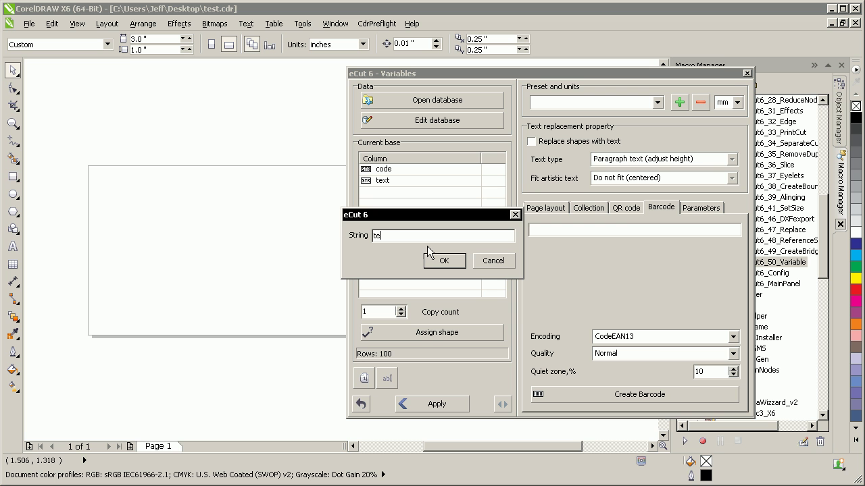
left_click(444, 261)
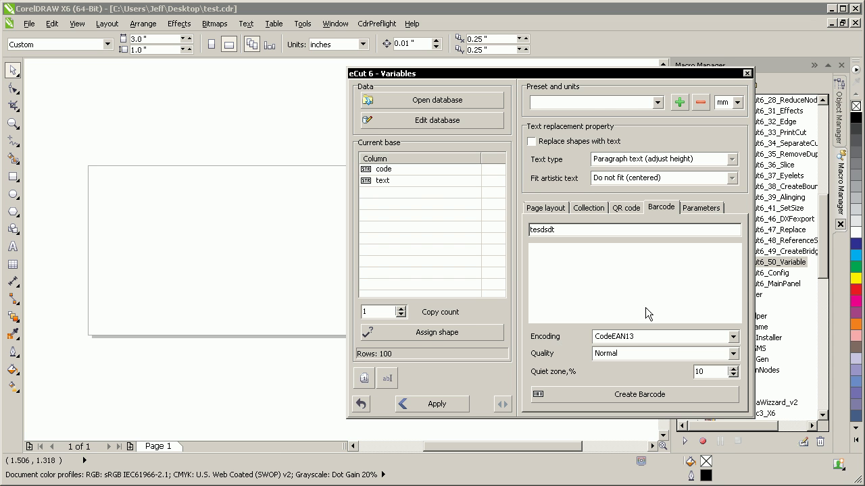
left_click(733, 336)
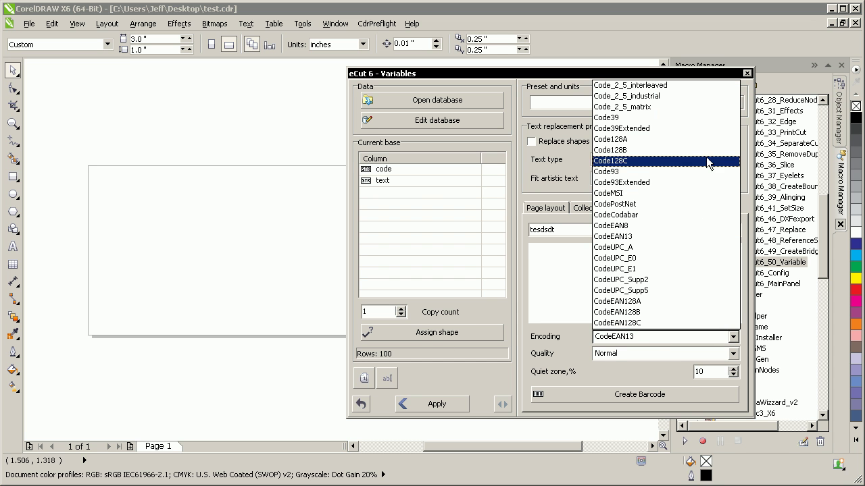
left_click(699, 139)
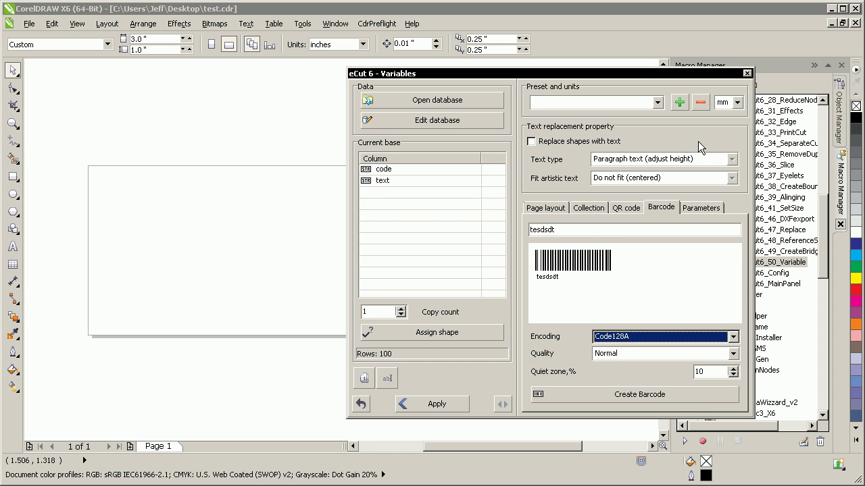
left_click(619, 354)
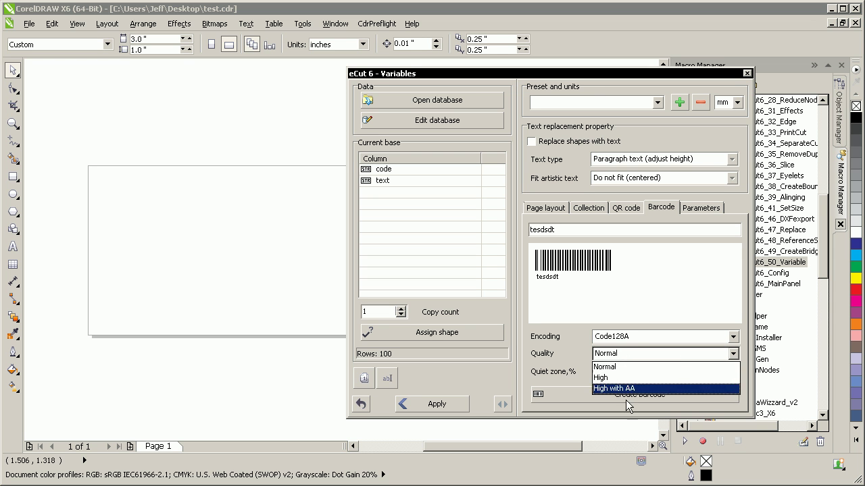
left_click(608, 367)
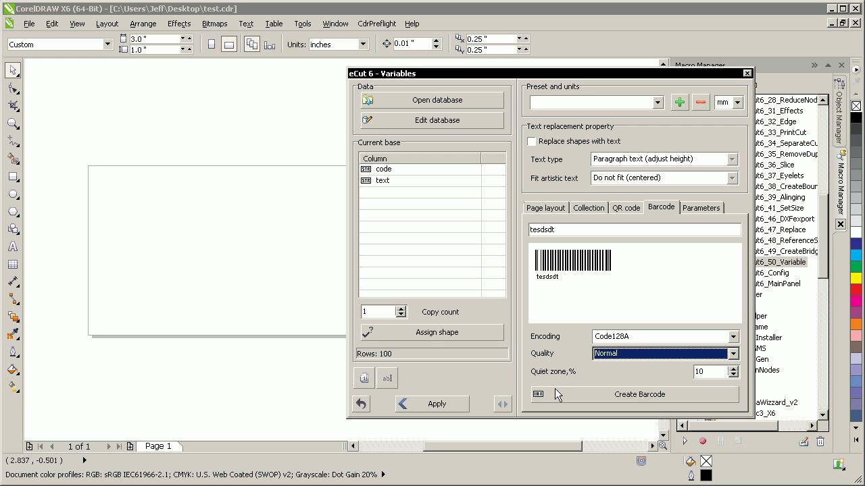
left_click(640, 395)
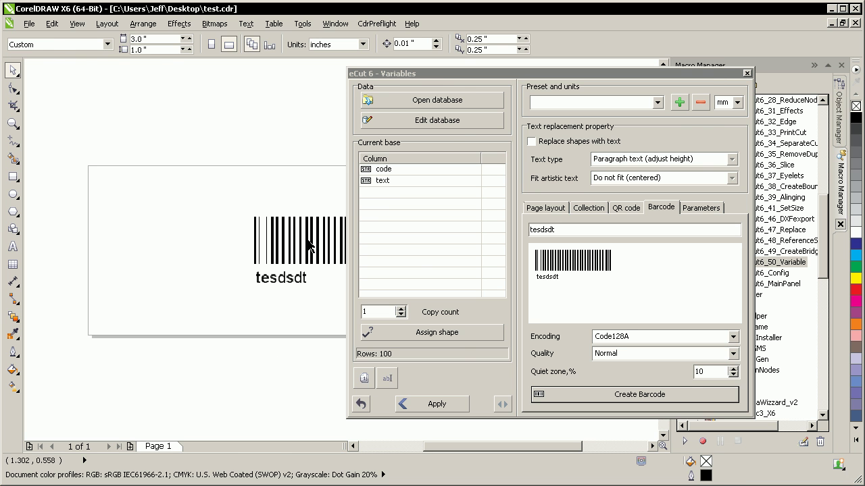
- Enlarge the barcode about its centre on the page to about 1.748 by 0.834 inches
left_click_drag(510, 70, 764, 69)
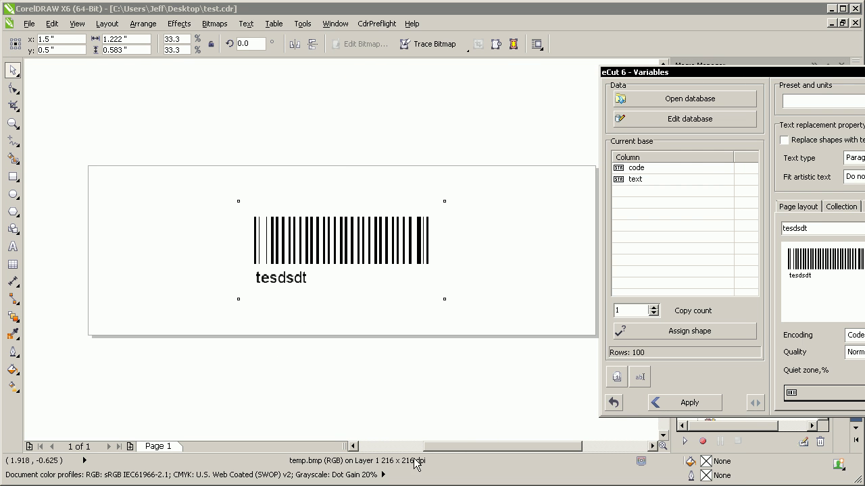
scroll(462, 424, "down", 2)
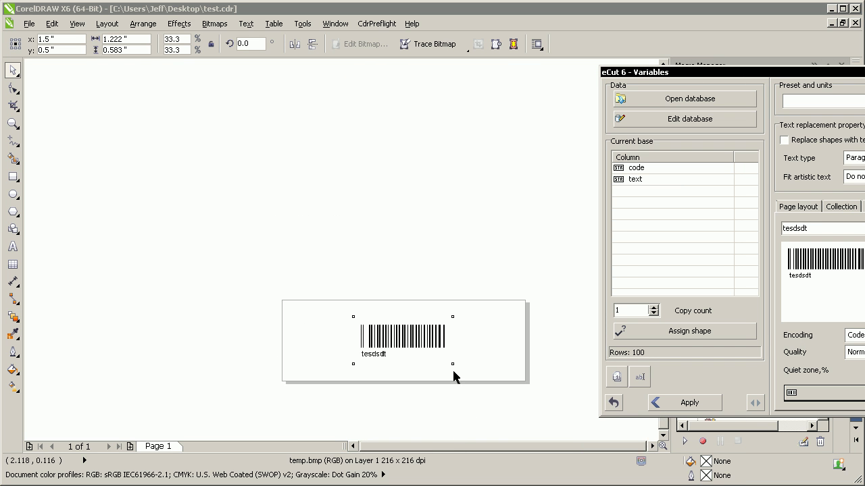
left_click(437, 332)
left_click(440, 344)
left_click_drag(452, 364, 494, 381)
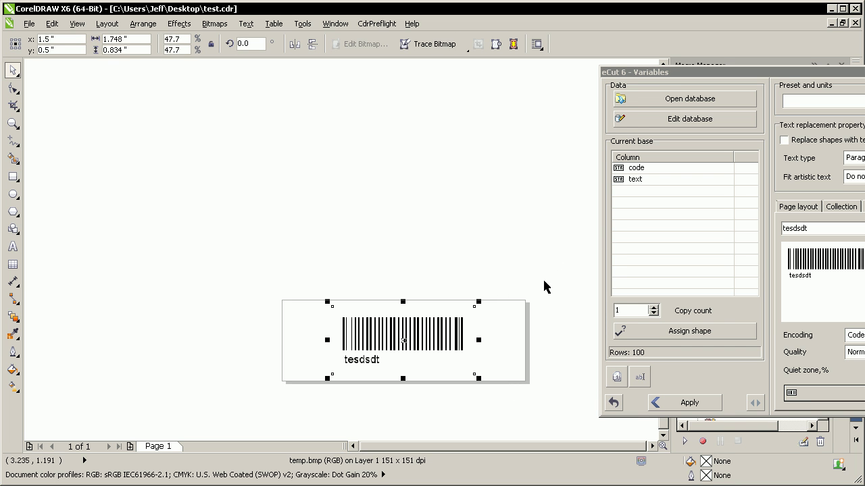
- Set the barcode's quiet zone to 5% and keep the quality at Normal
scroll(543, 286, "up", 1)
key("h")
left_click_drag(543, 286, 298, 169)
left_click_drag(662, 73, 349, 82)
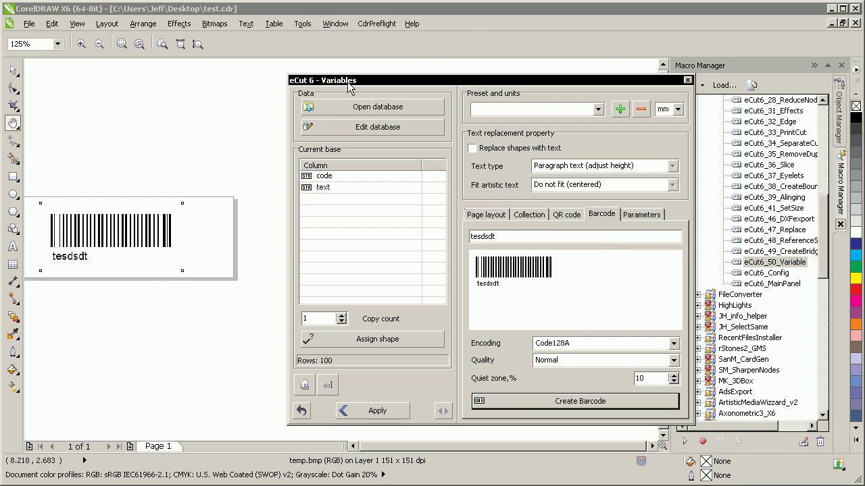
double_click(640, 378)
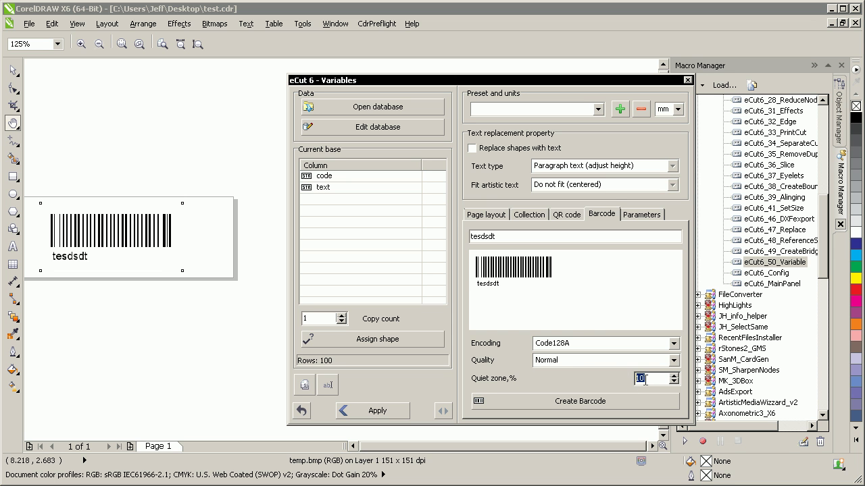
type("5")
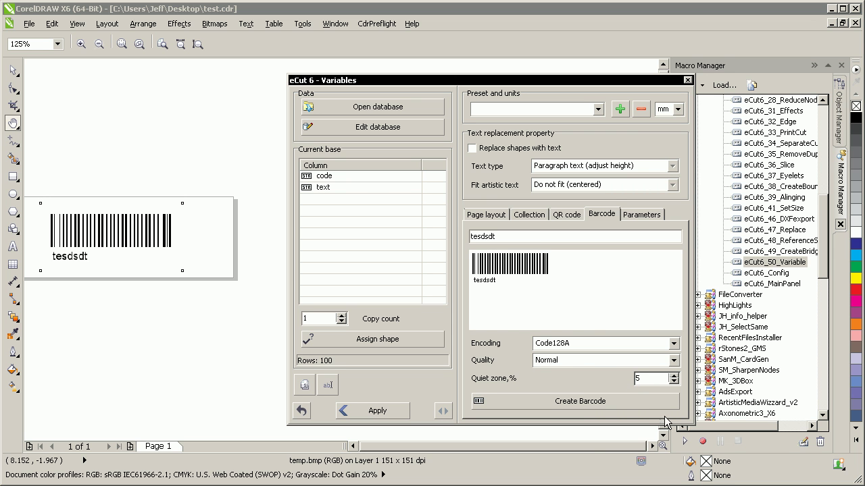
left_click(645, 362)
left_click(645, 369)
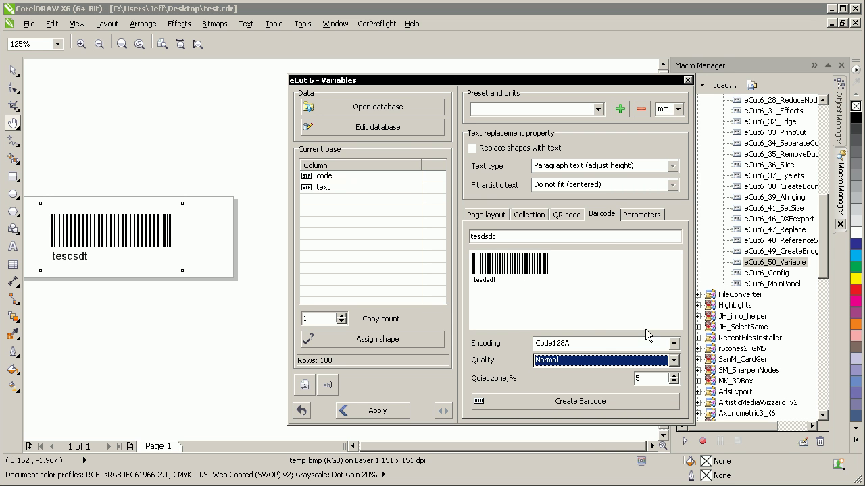
- Delete the existing barcode from the page and create a new "tesdsdt" barcode with the current settings
left_click(191, 274)
key("Delete")
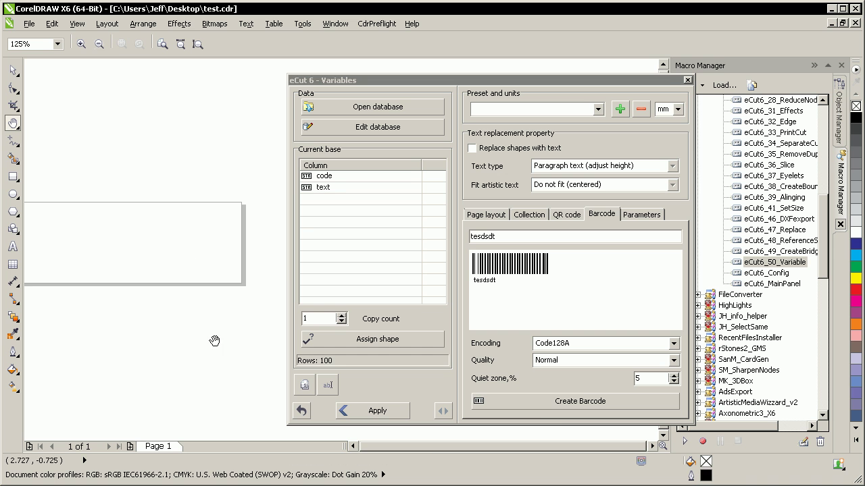
left_click(551, 405)
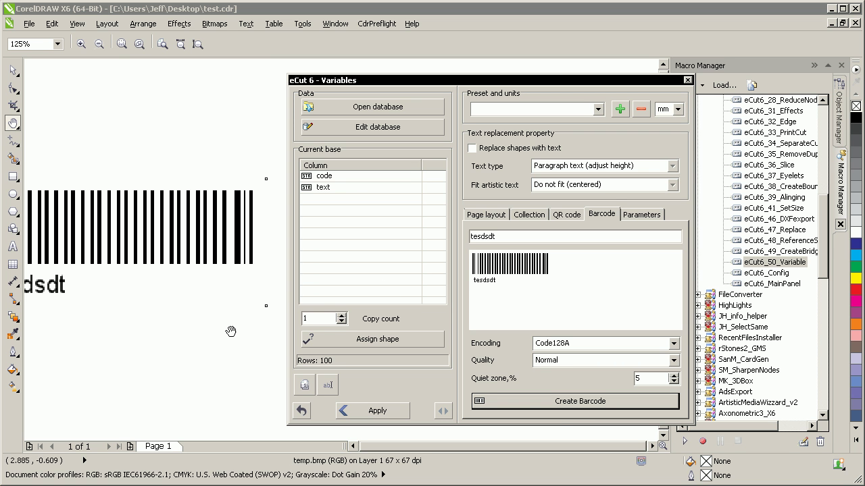
key("F3")
key("shift+F2")
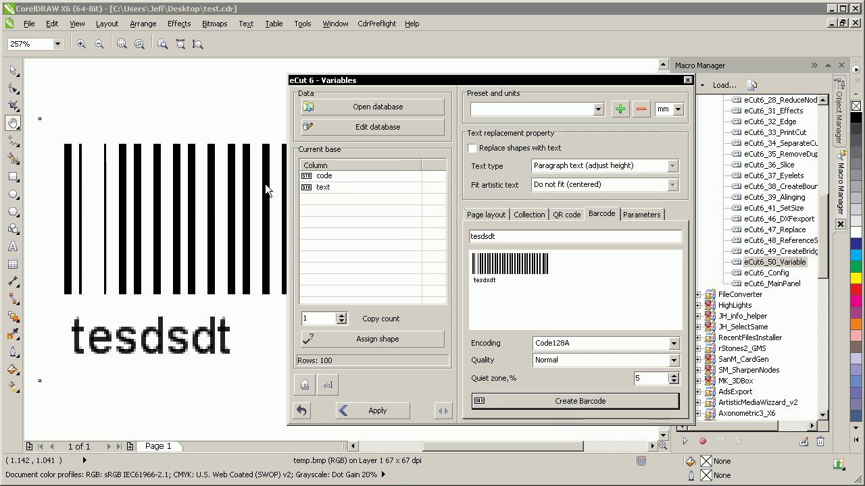
- Enlarge the barcode about its centre to about 2.06 by 0.895 inches and move it off the page's left side
left_click_drag(318, 84, 418, 144)
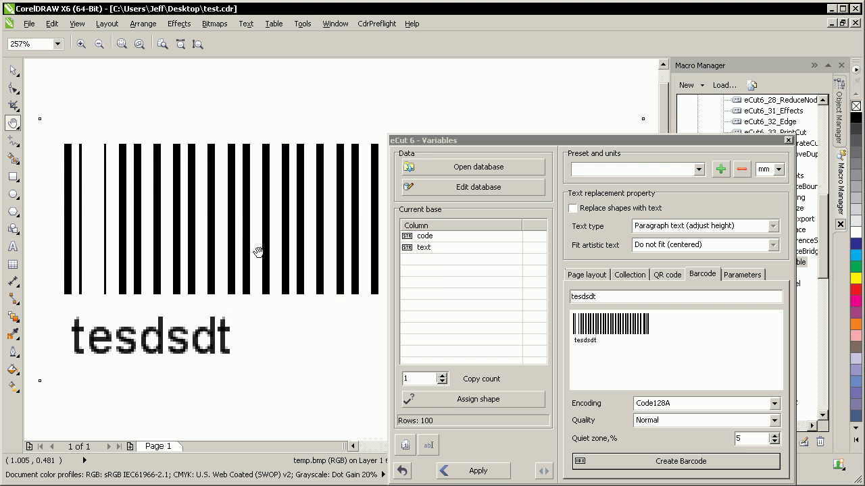
key("space")
key("F3")
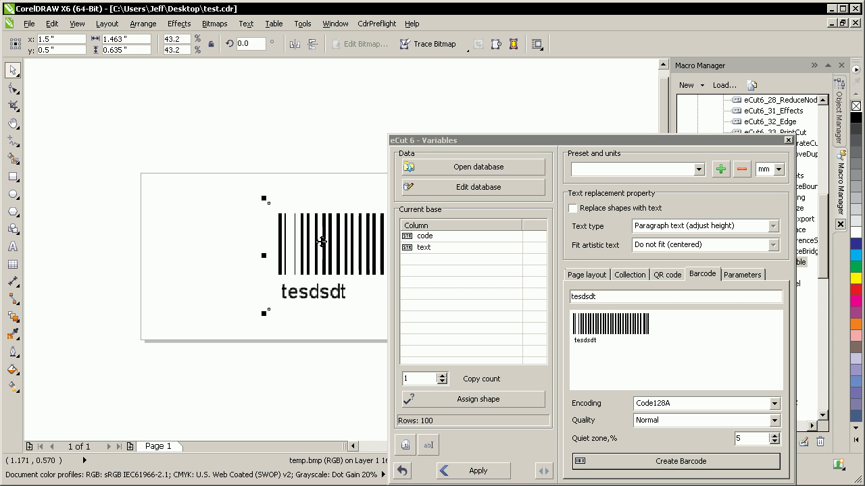
left_click_drag(264, 199, 173, 178)
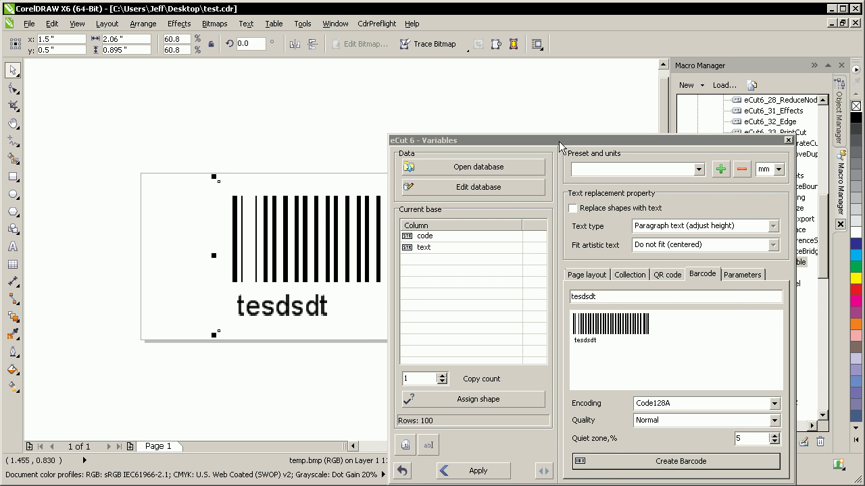
left_click_drag(559, 142, 613, 79)
scroll(527, 364, "down", 1)
left_click_drag(413, 315, 188, 314)
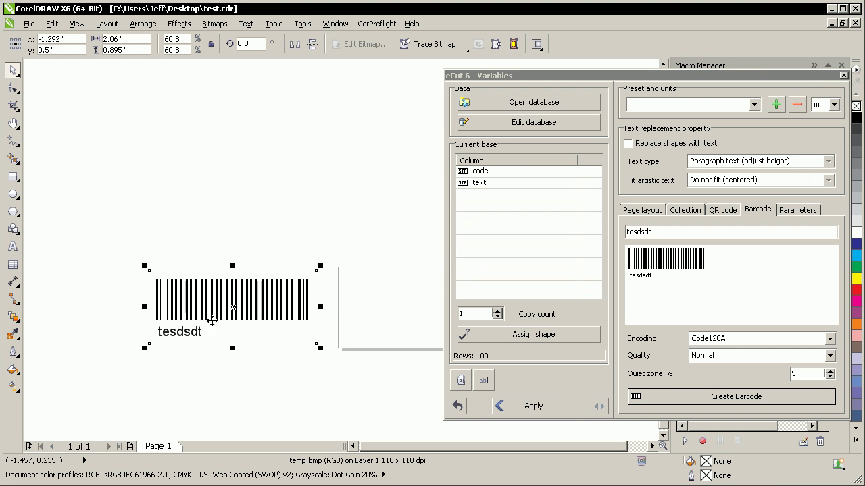
- Edit the database to change the code column's type to Barcode, and select the sample barcode beside the page
left_click(476, 172)
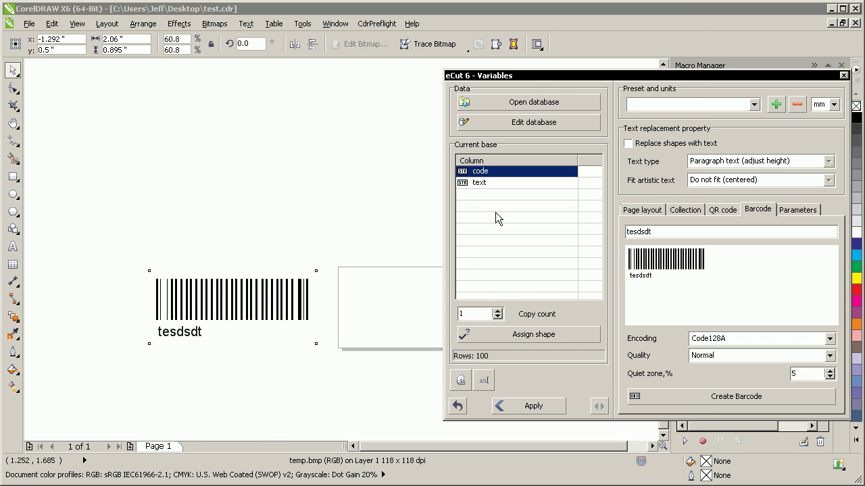
left_click(525, 122)
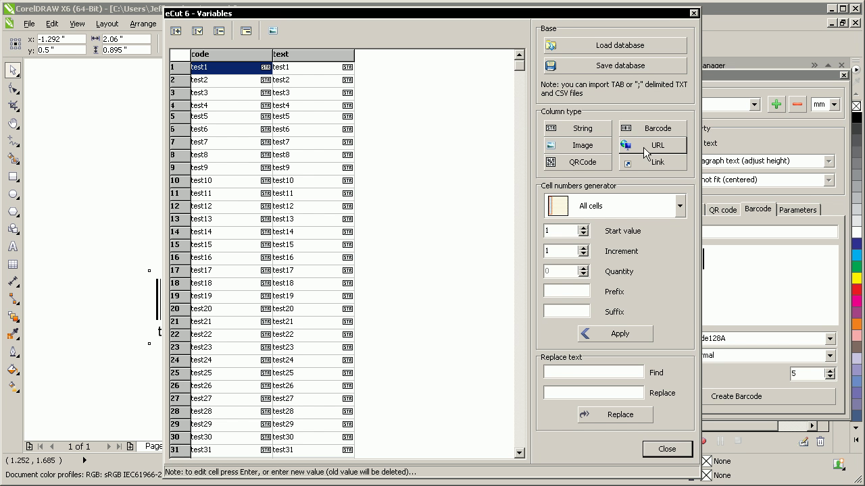
left_click(647, 130)
left_click(665, 449)
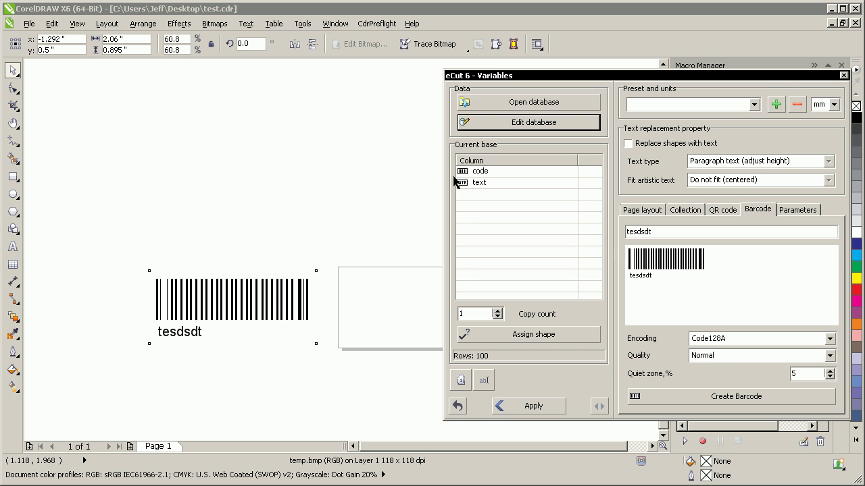
left_click(331, 249)
left_click(288, 305)
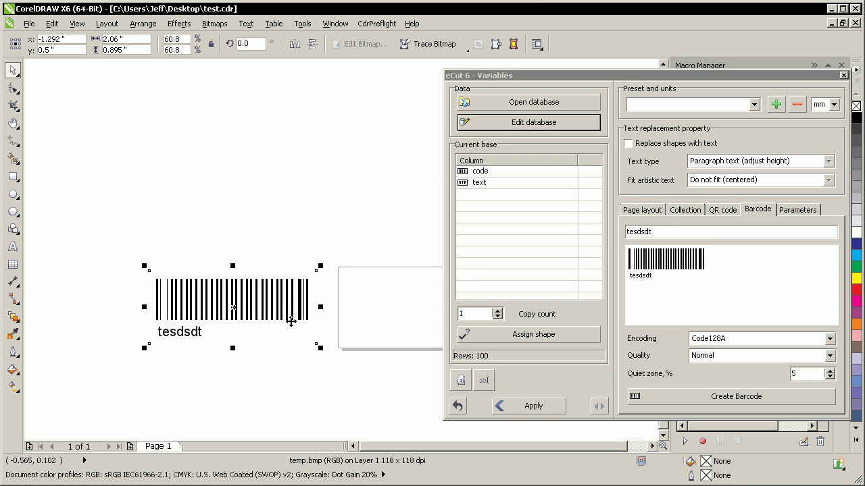
- Set all page layout margins to 1 mm and lock both margin pairs
left_click(683, 210)
left_click(656, 211)
left_click(636, 314)
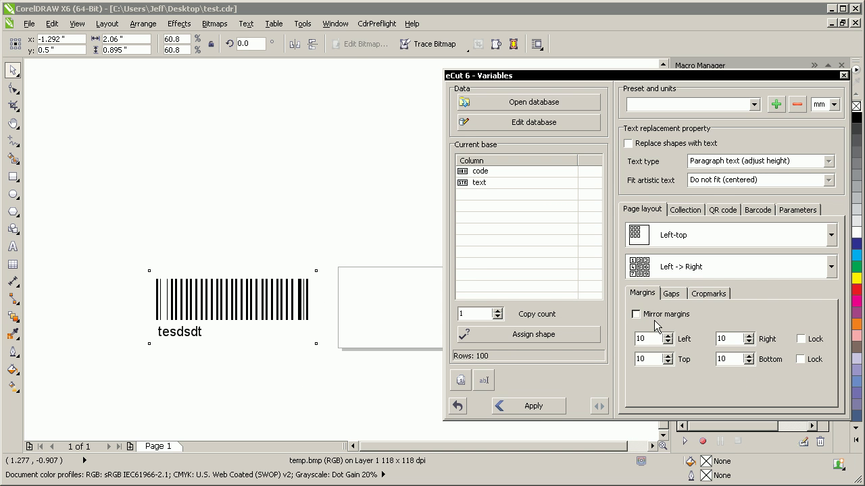
key("Tab")
type("1")
key("Tab")
type("1")
key("Tab")
type("1")
left_click(800, 339)
left_click(801, 360)
- Centre the page layout and set the horizontal and vertical gaps to a locked 1 mm
left_click(671, 237)
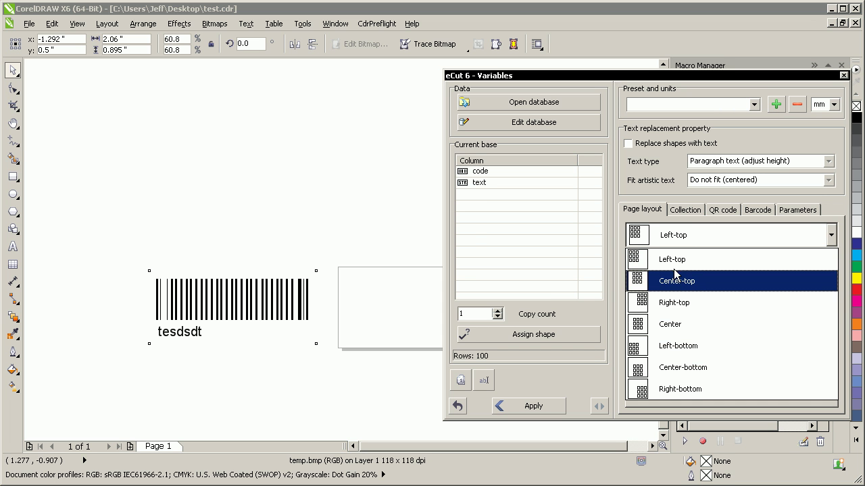
left_click(676, 325)
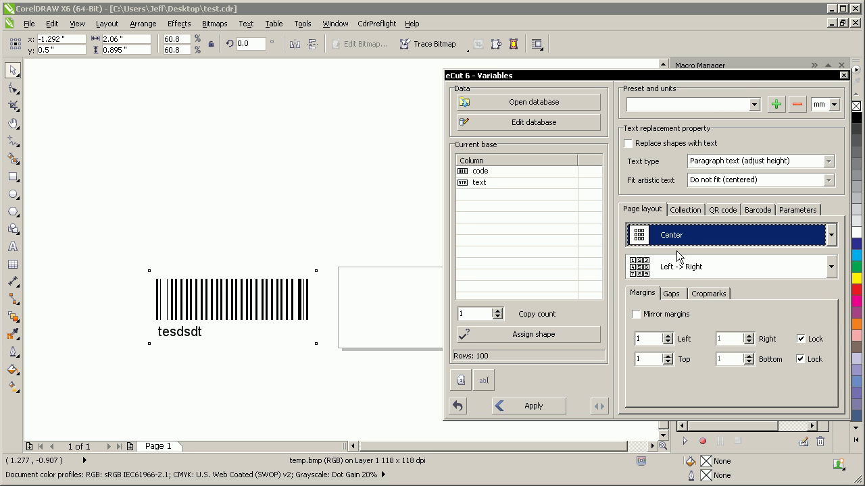
left_click(681, 294)
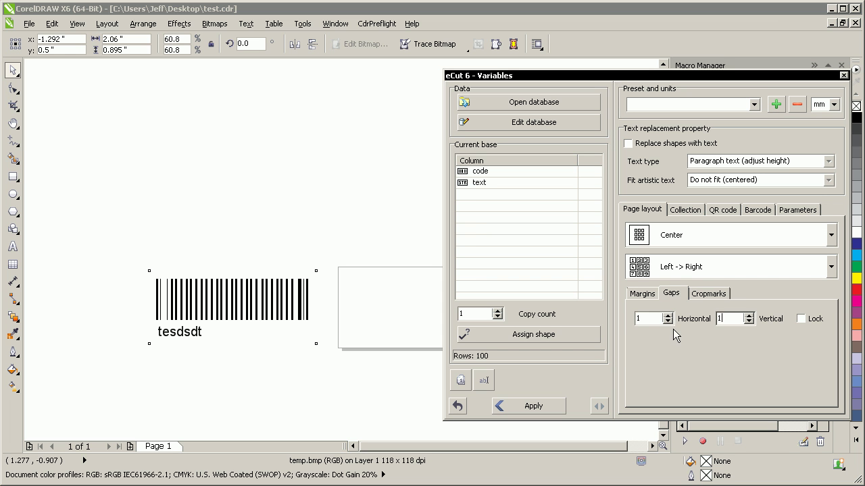
left_click(801, 318)
left_click(325, 379)
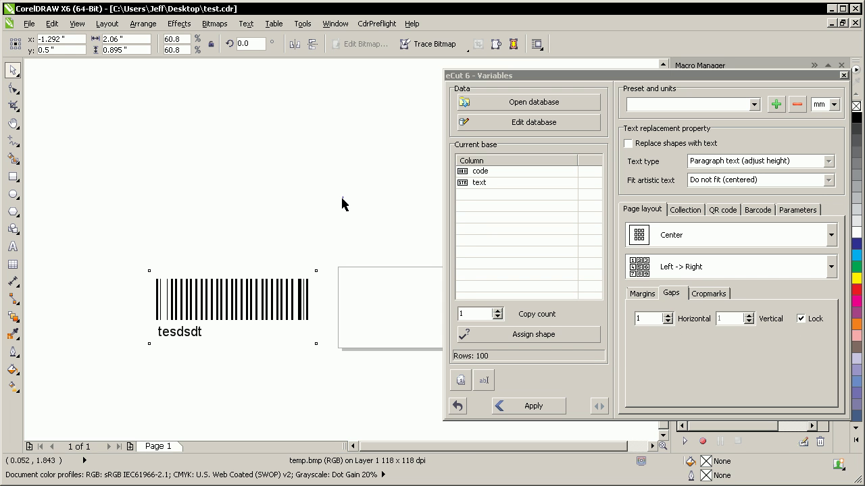
- Assign the sample barcode to the code column and generate the barcodes from the database
left_click(286, 311)
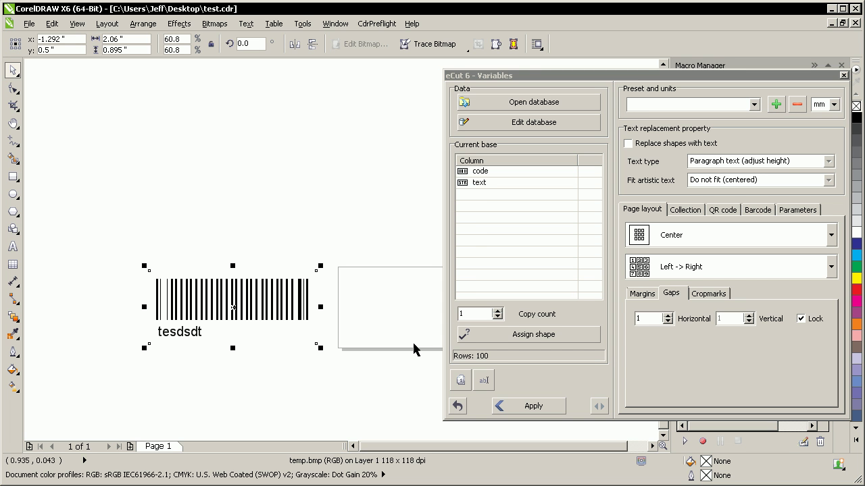
left_click(305, 196)
left_click(300, 311)
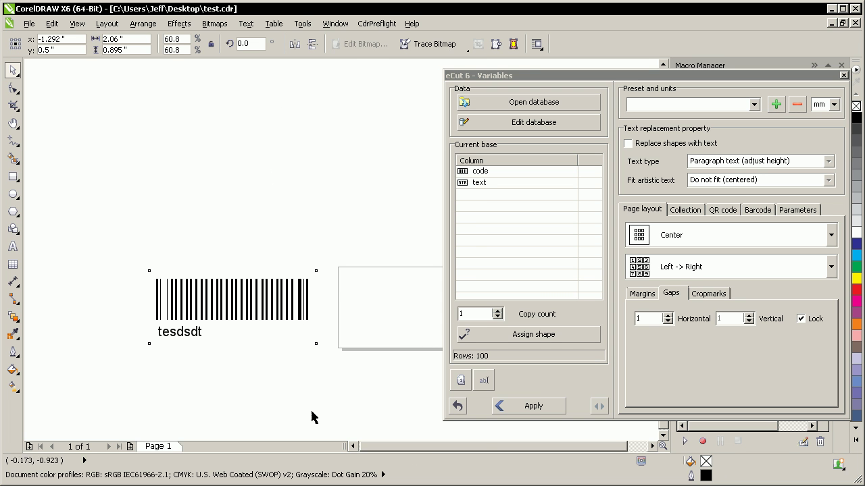
left_click(478, 170)
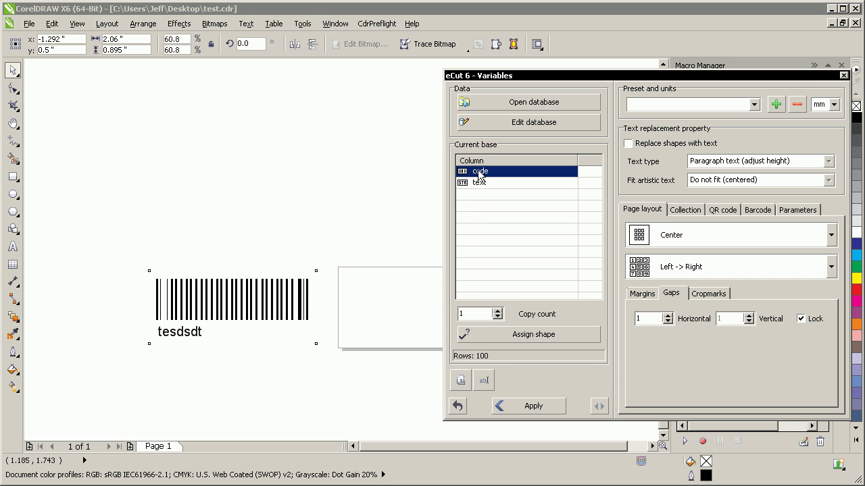
left_click(518, 334)
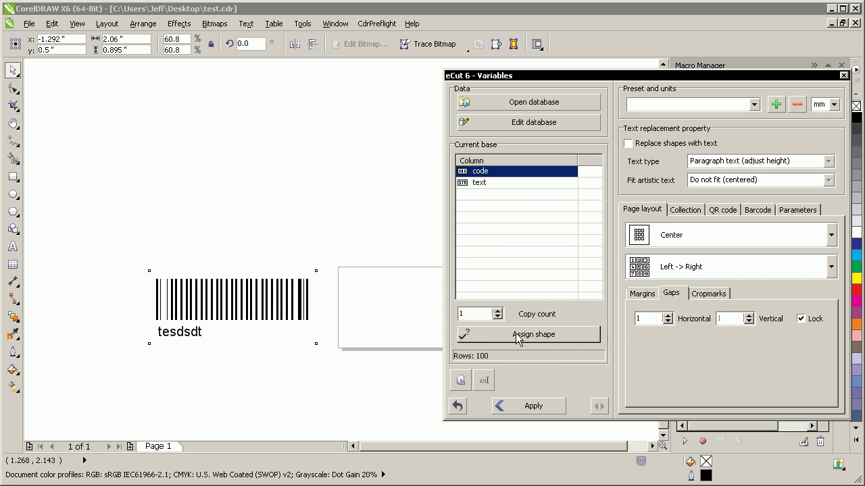
left_click(531, 411)
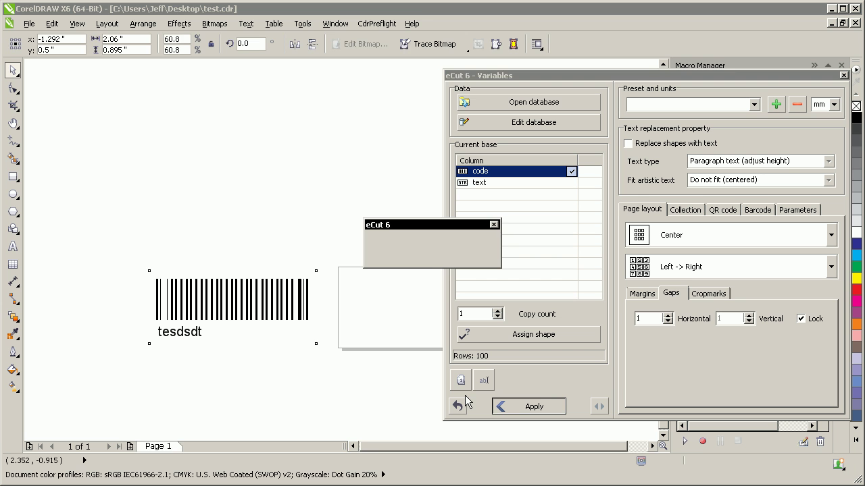
- Page through the generated pages back to the first one to check each barcode and its text
left_click(332, 401)
scroll(344, 364, "right", 3)
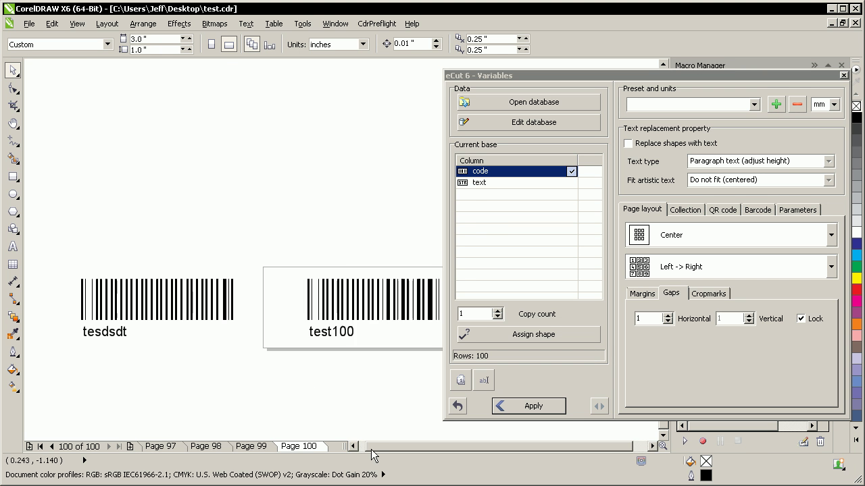
key("Page_Up")
key("Page_Up")
key("Page_Up")
key("Page_Up")
key("Page_Up")
key("Page_Up")
key("Page_Up")
key("Page_Up")
key("Page_Up")
key("Page_Up")
key("Page_Up")
key("Page_Up")
key("Page_Up")
key("Page_Up")
key("Page_Up")
key("Page_Up")
key("Page_Up")
key("Page_Up")
key("Page_Up")
key("Page_Up")
key("Page_Up")
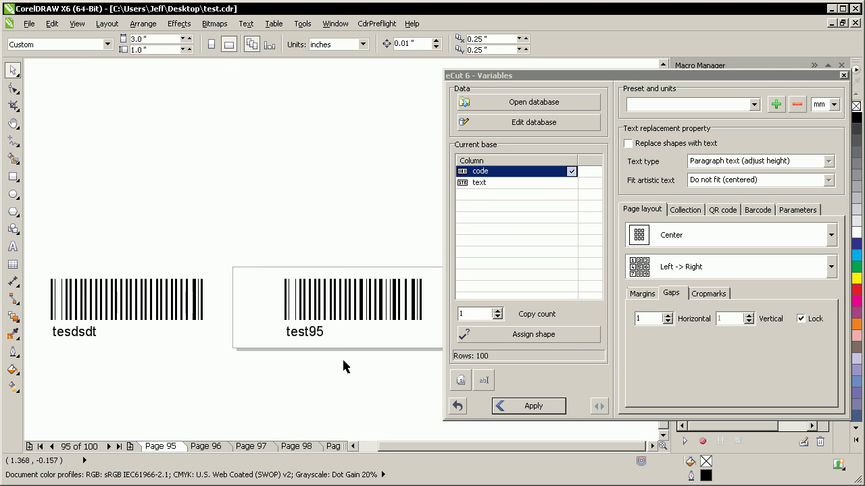
key("Page_Up")
key("Page_Up")
key("Page_Up")
key("Page_Up")
key("Page_Up")
key("Page_Up")
key("Page_Up")
key("Page_Up")
key("Page_Up")
key("Page_Up")
key("Page_Up")
key("Page_Up")
key("Page_Up")
key("Page_Up")
key("Page_Up")
key("Page_Up")
key("Page_Up")
key("Page_Up")
key("Page_Up")
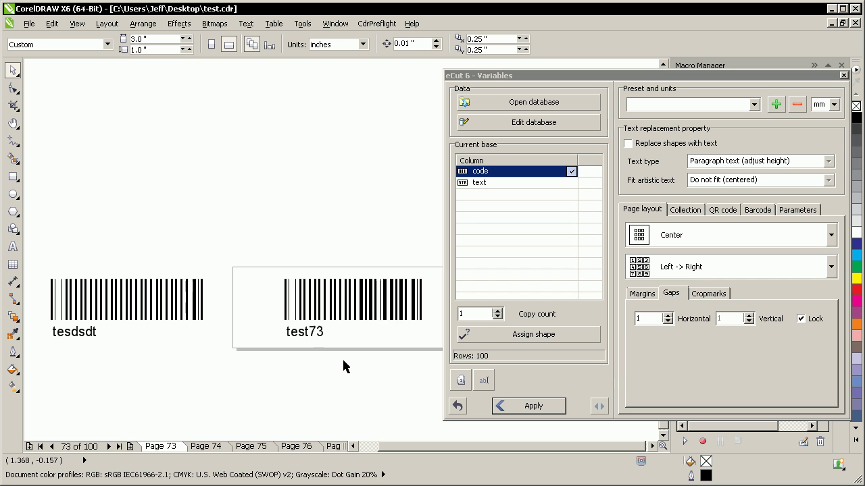
key("Page_Up")
key("Page_Up")
key("Page_Up")
key("Page_Up")
key("Page_Up")
key("Page_Up")
key("Page_Up")
key("Page_Up")
key("Page_Up")
key("Page_Up")
key("Page_Up")
key("Page_Up")
key("Page_Up")
key("Page_Up")
key("Page_Up")
key("Page_Up")
key("Page_Up")
key("Page_Up")
key("Page_Up")
key("Page_Up")
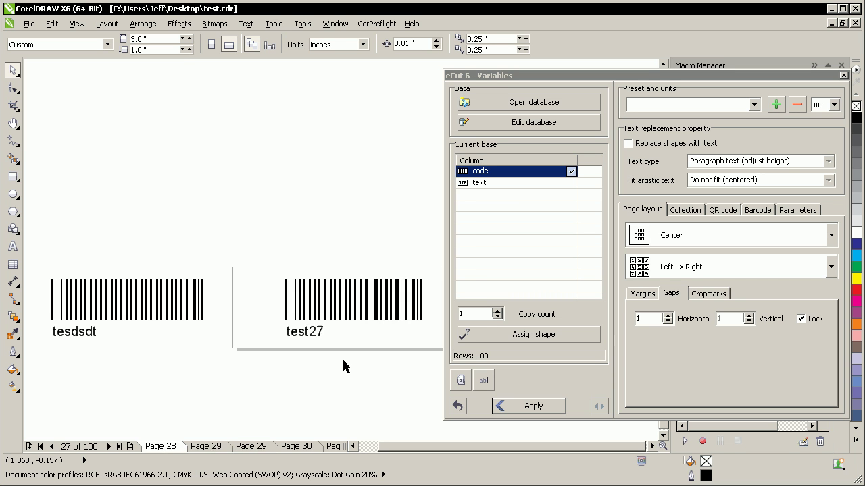
key("Page_Down")
key("Page_Down")
key("Page_Down")
key("Page_Down")
key("Page_Down")
key("Page_Down")
key("Page_Down")
key("Page_Down")
key("Page_Down")
key("Page_Down")
key("Page_Down")
key("Page_Down")
key("Page_Down")
key("Page_Down")
key("Page_Down")
key("Page_Down")
key("Page_Down")
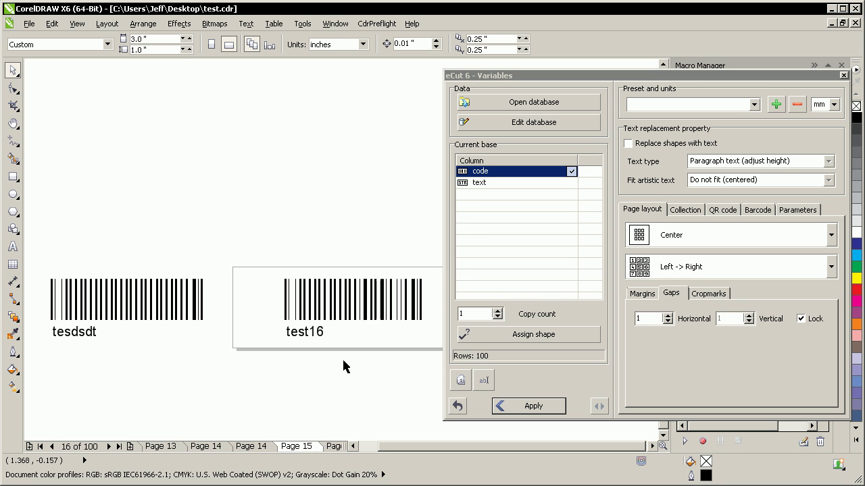
key("Page_Up")
key("Page_Up")
key("Page_Up")
key("Page_Up")
key("Page_Up")
key("Page_Up")
key("Page_Up")
key("Page_Up")
key("Page_Up")
key("Page_Up")
key("Page_Up")
key("Page_Up")
key("Page_Up")
key("Page_Up")
key("Page_Up")
key("Page_Up")
key("Page_Up")
key("Page_Up")
key("Page_Up")
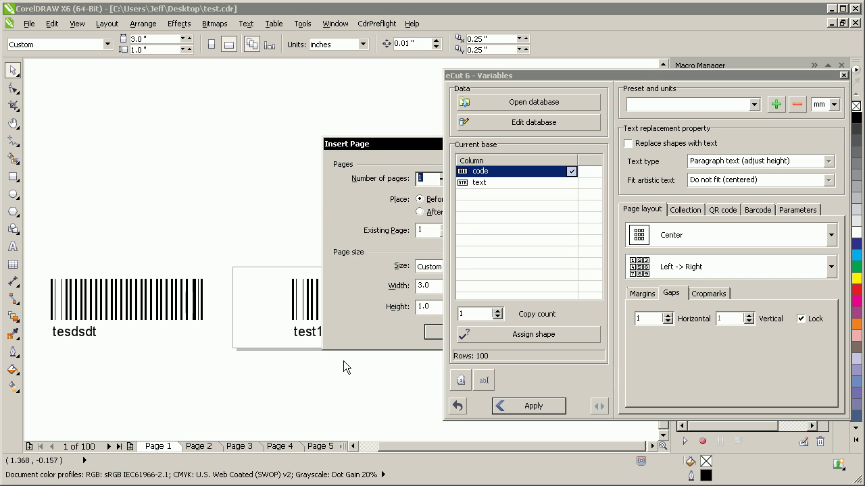
key("Escape")
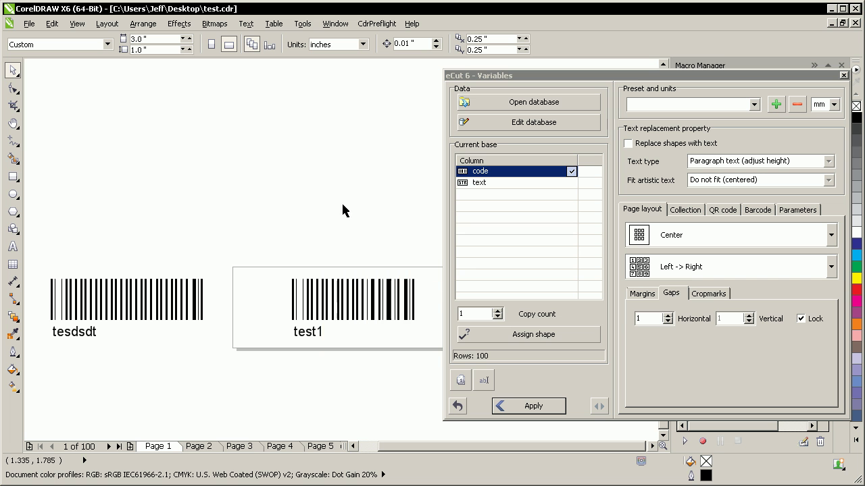
- Undo the generated barcode pages and inspect the sample barcode's text at close range
left_click(457, 406)
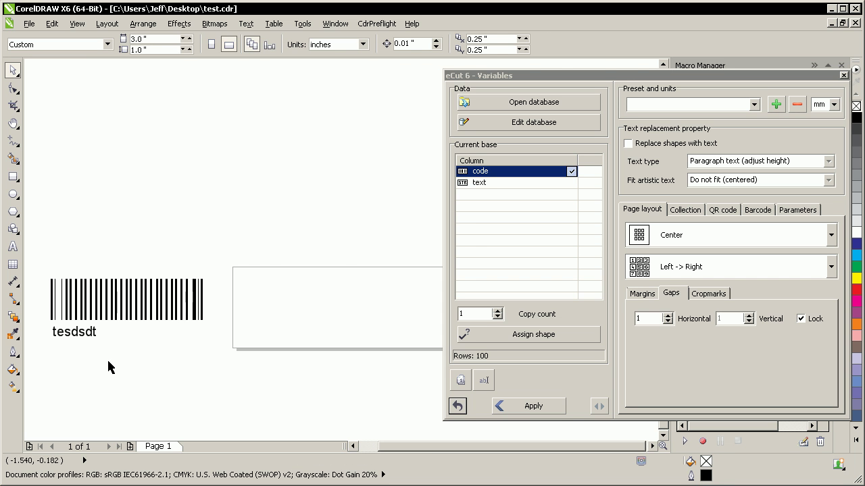
scroll(115, 345, "up", 5)
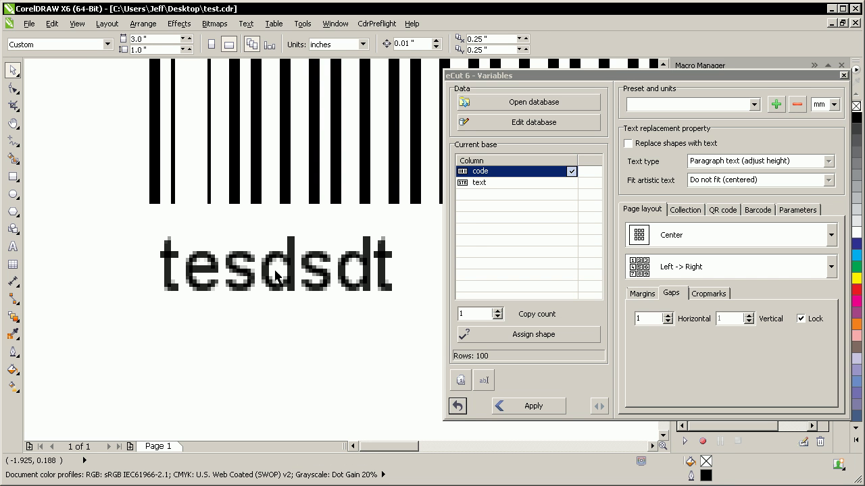
scroll(294, 285, "down", 3)
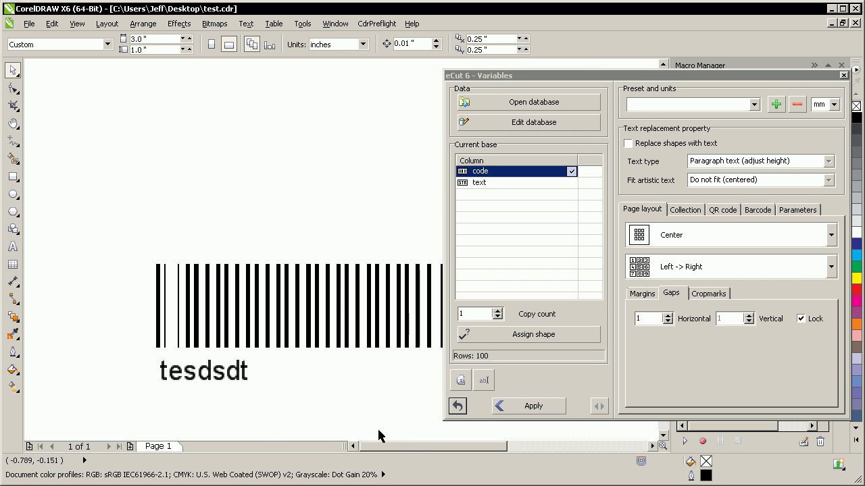
- Fit the artwork in view and try deleting the sample barcode bitmap
mouse_move(420, 444)
left_mouse_down()
mouse_move(433, 448)
mouse_move(416, 446)
left_mouse_up()
key("F4")
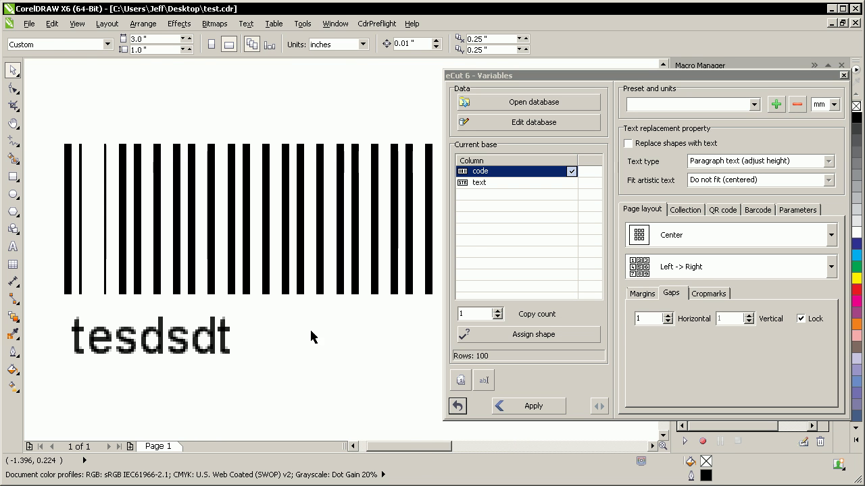
left_click(318, 265)
key("Delete")
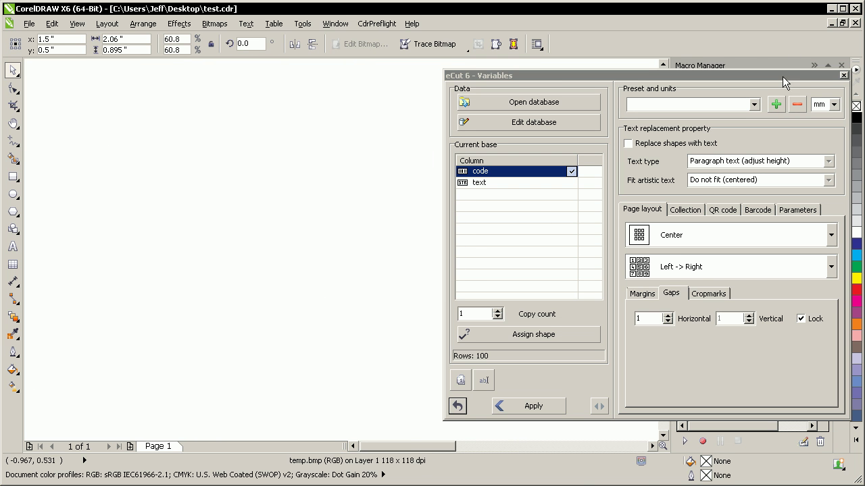
- Close the Variables dialog and draw a rectangle about 2.775 x 0.258 inches over the sample barcode's built-in text
left_click(843, 75)
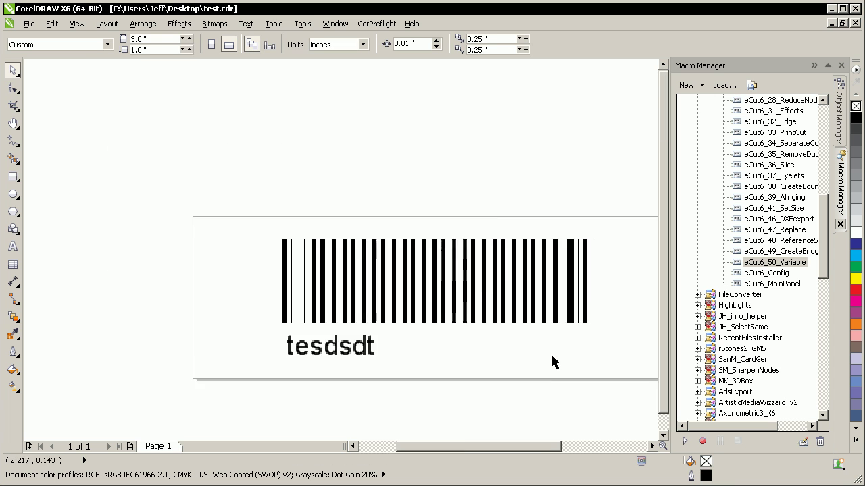
scroll(549, 370, "down", 1)
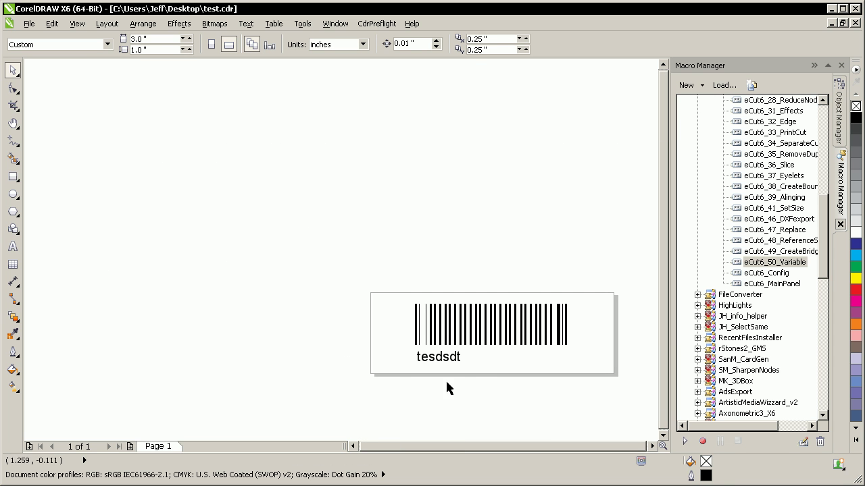
left_click(13, 177)
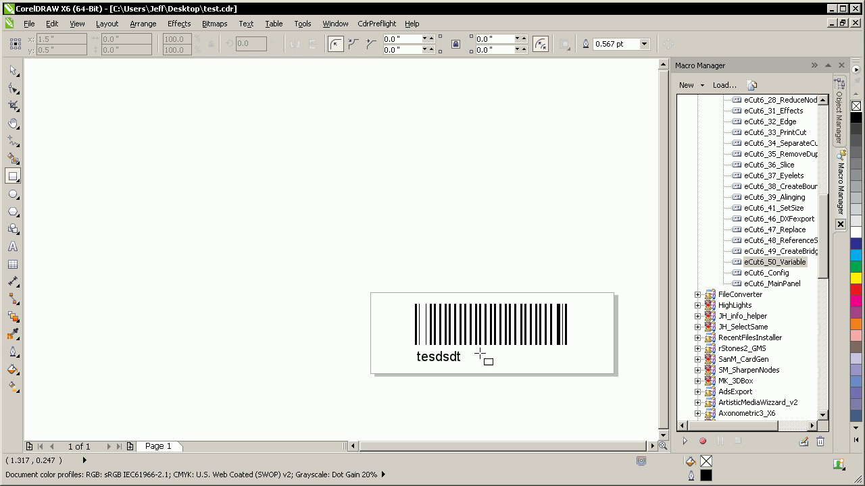
left_click_drag(379, 347, 603, 369)
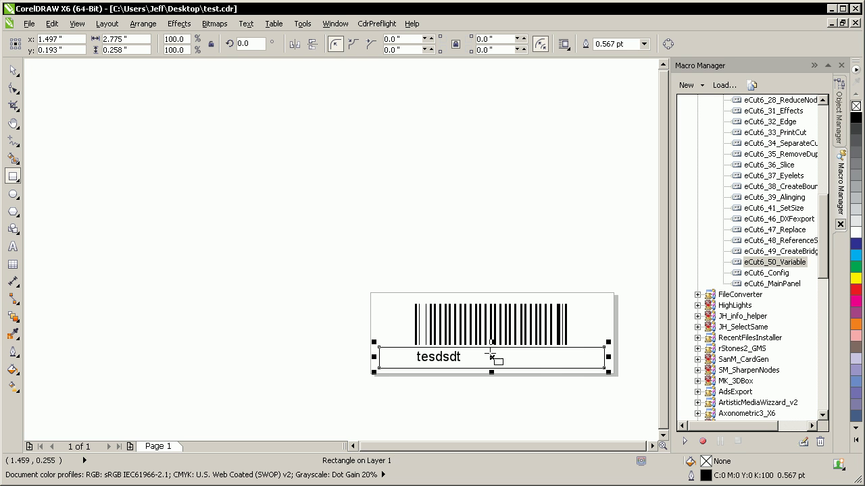
- Add an artistic text object reading "text" in Arial on the empty area above the page
left_click(13, 247)
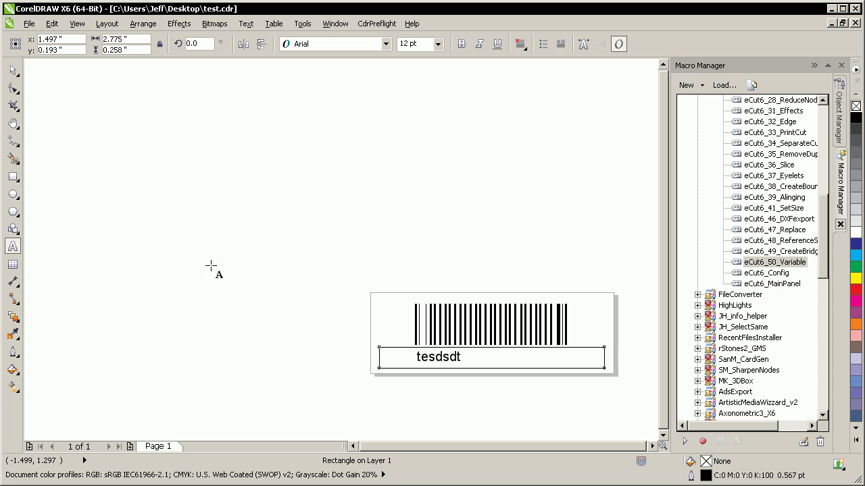
left_click(346, 217)
type("te")
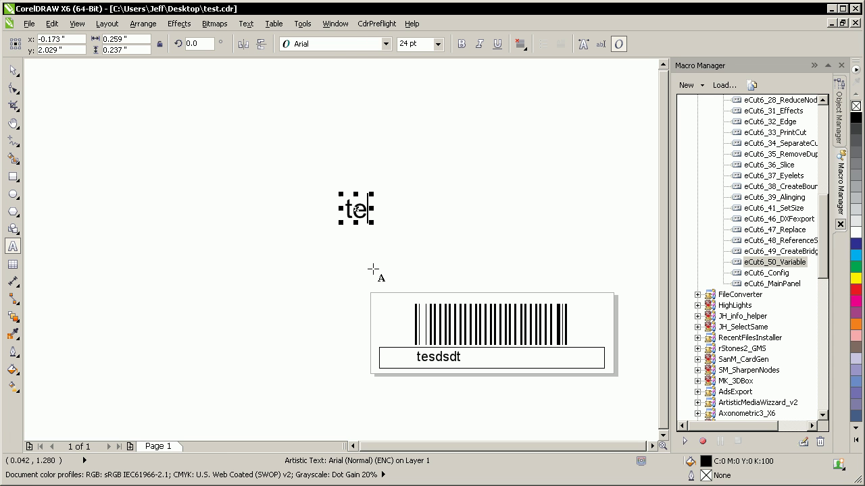
type("xt")
key("ctrl+space")
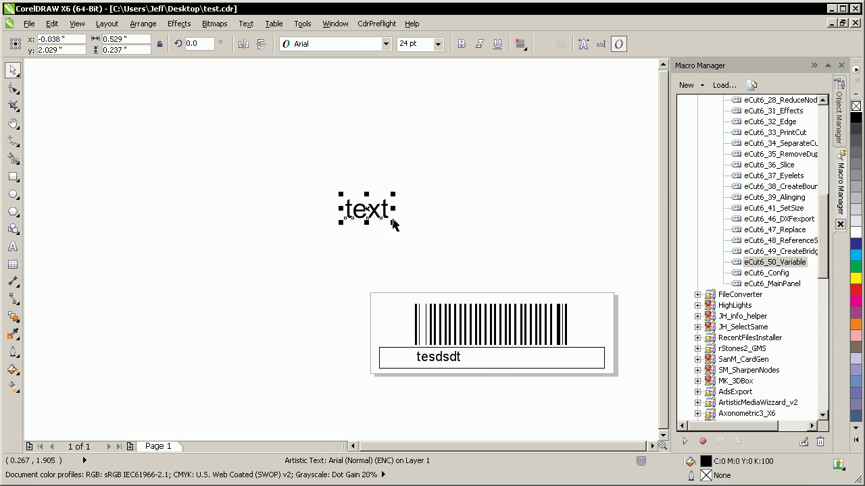
- Move the new text into the rectangle beside the barcode's own text and scale it down to about 12.9 pt
left_click_drag(392, 224, 497, 368)
scroll(486, 365, "up", 4)
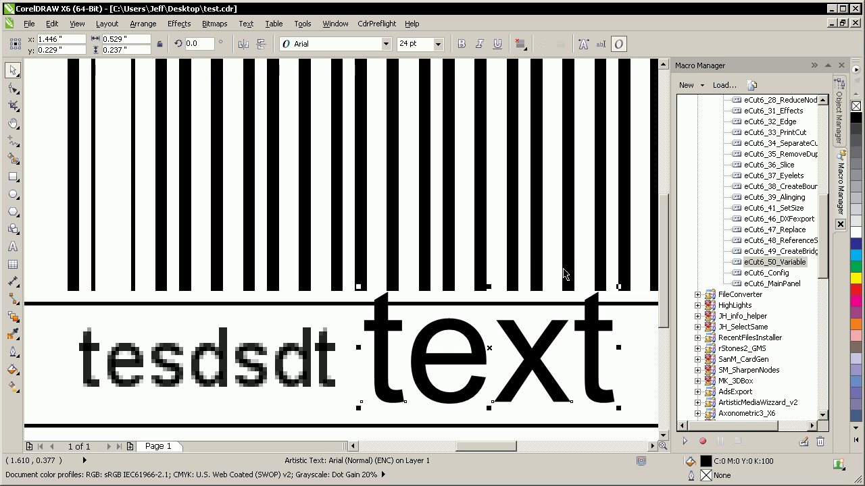
left_click_drag(618, 294, 553, 316)
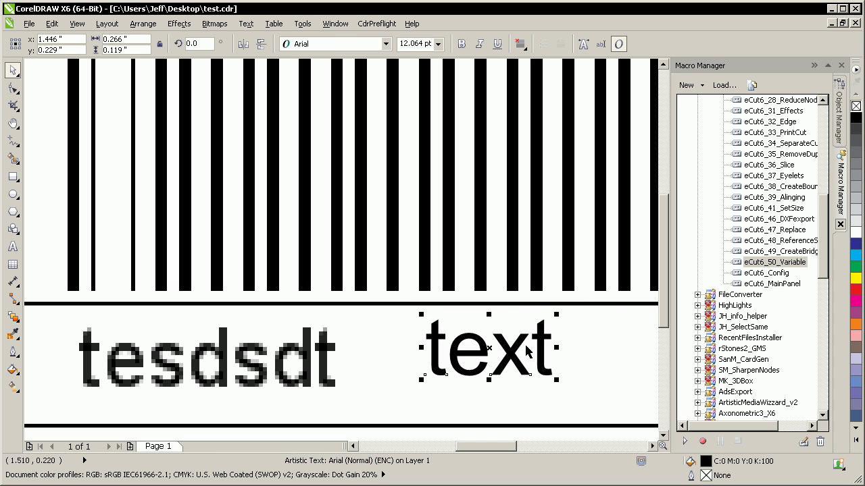
left_click_drag(514, 358, 311, 359)
left_click_drag(359, 326, 368, 322)
left_click_drag(362, 367, 611, 362)
scroll(484, 378, "down", 4)
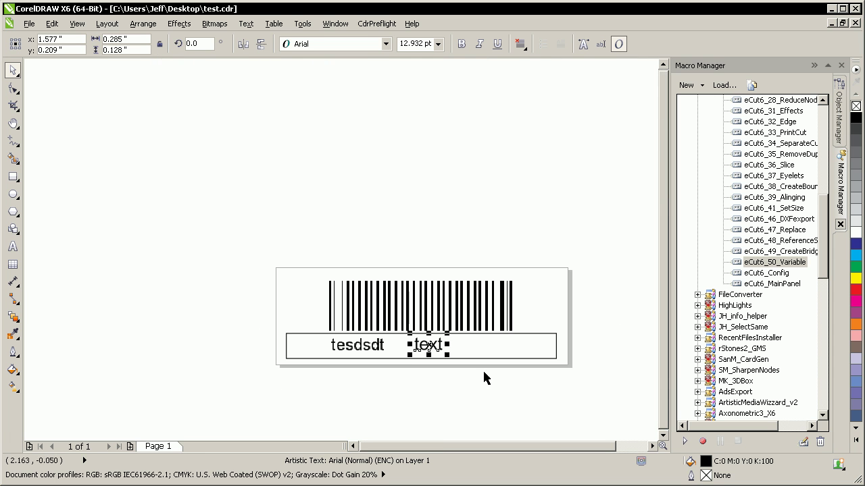
- Set the text's alignment to centre and centre it horizontally under the barcode
left_click(520, 44)
left_click(531, 90)
left_click(456, 310, "shift")
key("Escape")
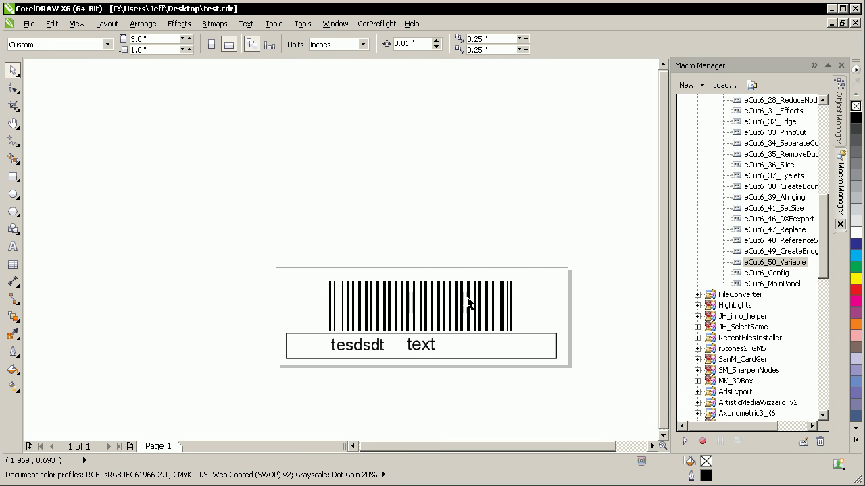
- Fill the rectangle with white and remove its outline so it masks the barcode's built-in text
left_click(468, 353)
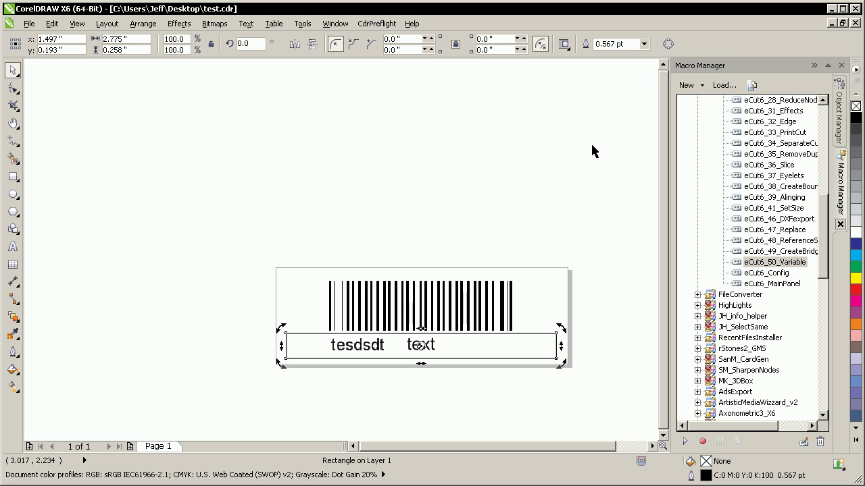
left_click(856, 233)
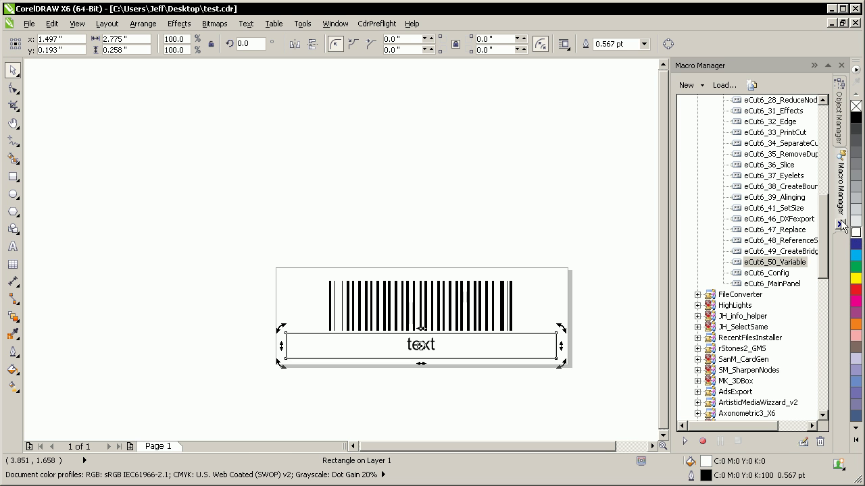
right_click(857, 107)
- Select the barcode, masking rectangle and text together and move them off the page to its left side
left_click_drag(588, 225, 254, 420)
scroll(331, 361, "down", 1)
left_click_drag(407, 330, 240, 331)
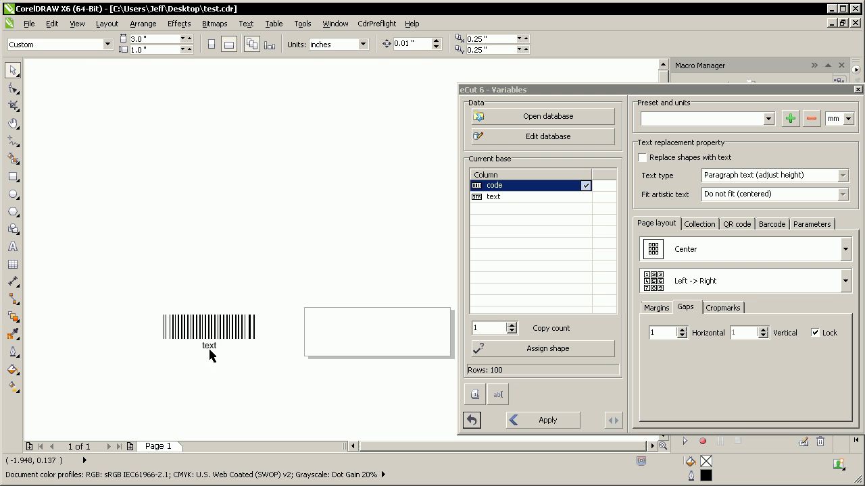
- Assign the artistic text to the text column and generate the barcode labels from the database
left_click(211, 348)
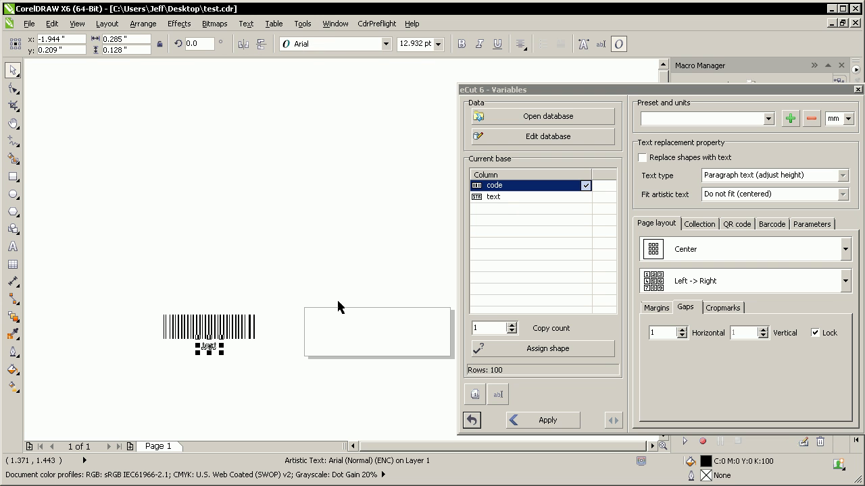
left_click(496, 196)
left_click(537, 349)
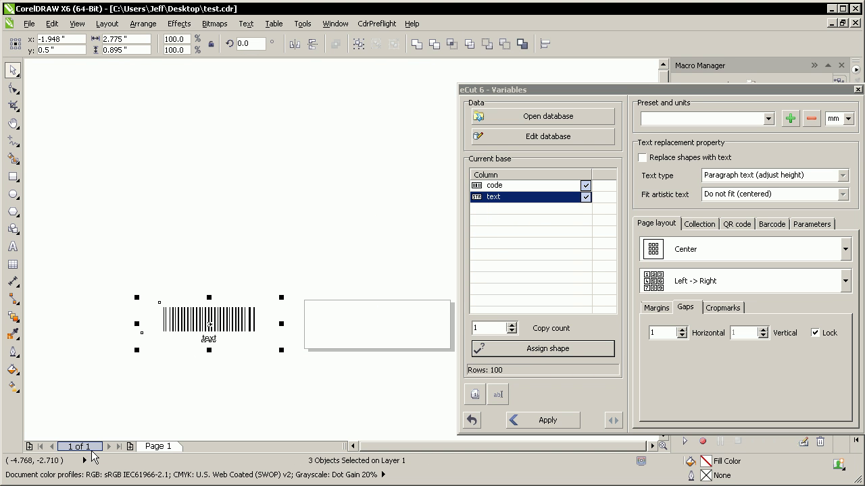
left_click(546, 420)
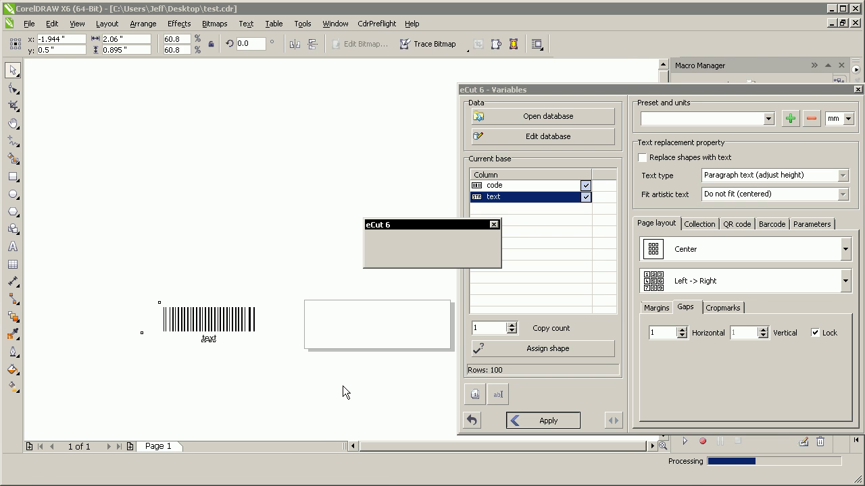
left_click(338, 235)
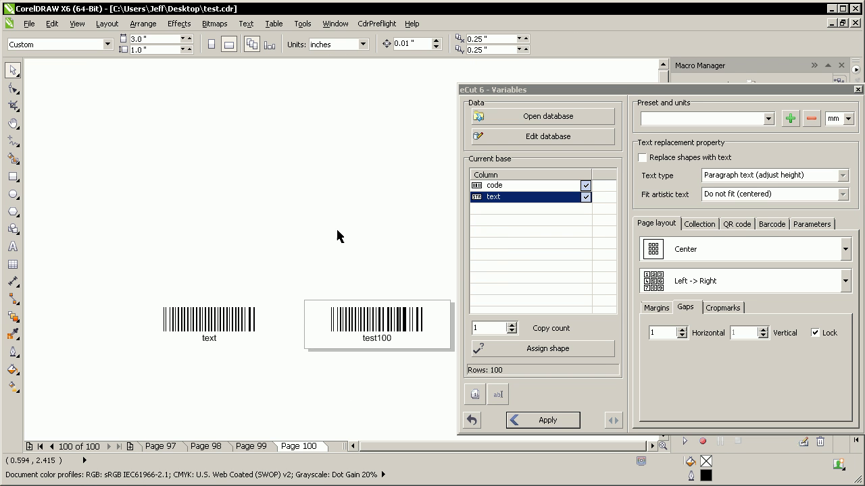
- Page back from page 100 to page 88 to check the labels and inspect the vector text at close range
key("Page_Up")
key("Page_Up")
key("Page_Up")
key("Page_Up")
key("Page_Up")
key("Page_Up")
key("Page_Up")
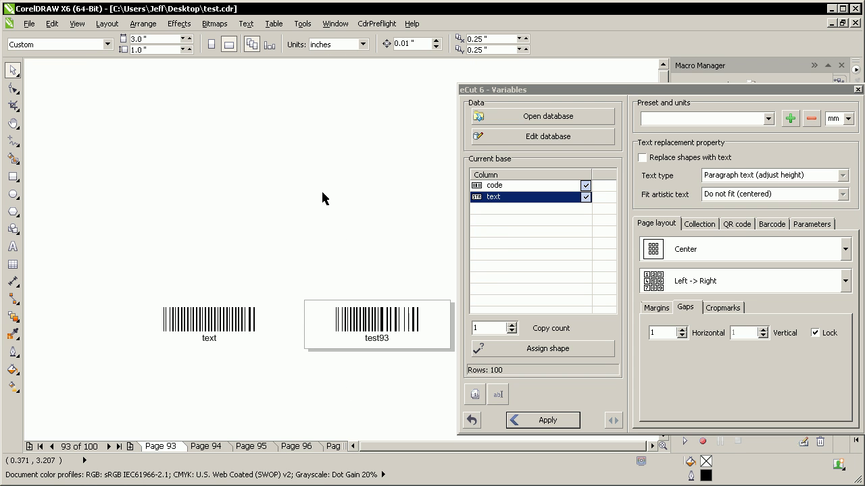
key("Page_Up")
key("Page_Up")
key("Page_Up")
key("Page_Up")
key("Page_Up")
left_click_drag(292, 279, 408, 367)
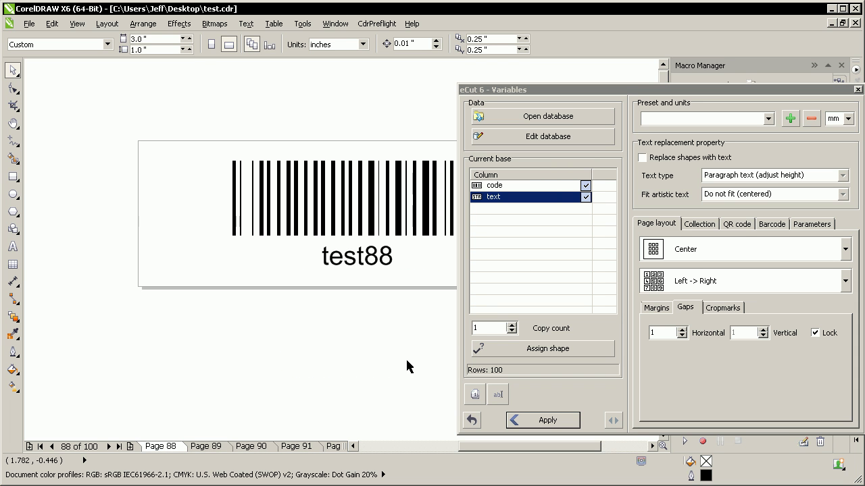
scroll(356, 256, "up", 3)
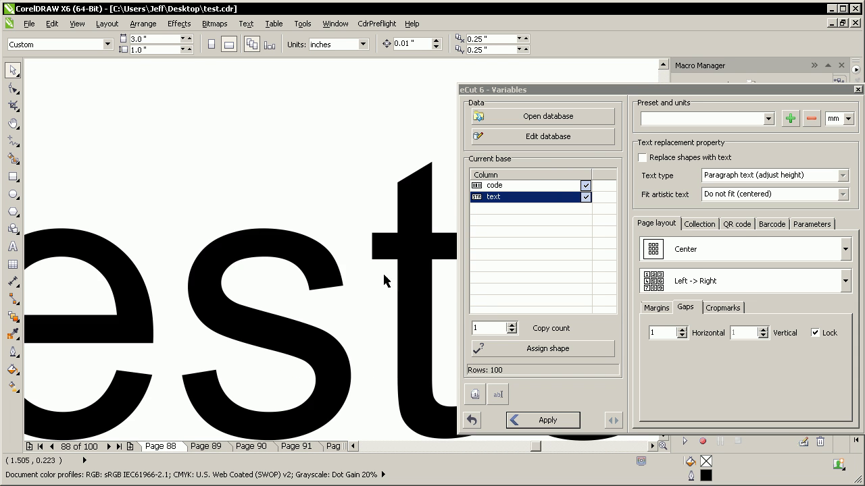
scroll(384, 279, "down", 5)
scroll(384, 309, "up", 2)
scroll(407, 328, "down", 2)
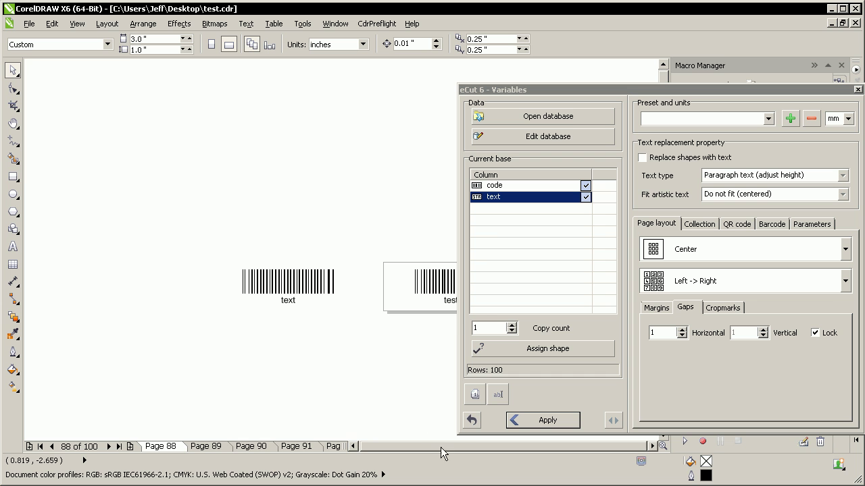
- Move the white masking rectangle away from the page 88 barcode to expose the bitmap text, and undo the move
left_click(422, 302, "ctrl")
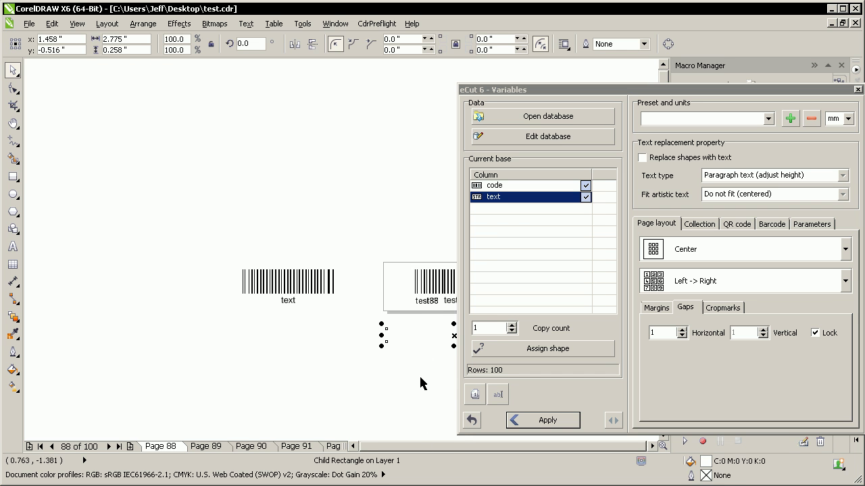
left_click(421, 398)
scroll(366, 357, "up", 2)
scroll(366, 356, "down", 2)
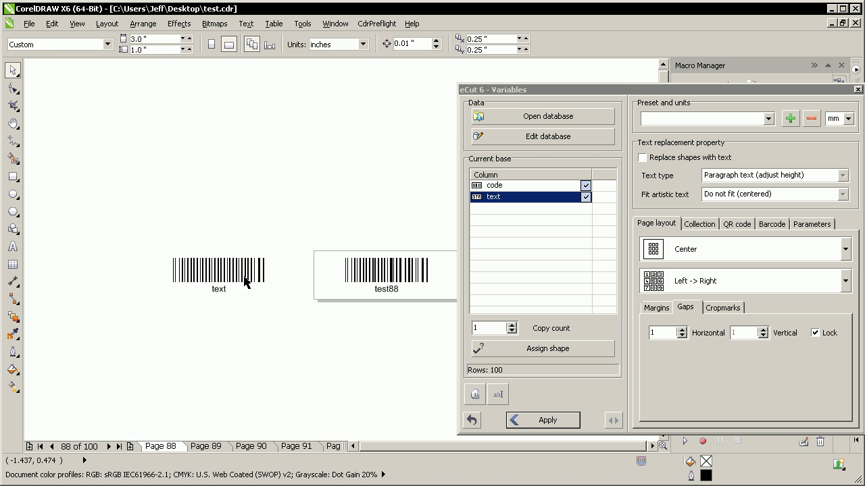
- Delete the sample barcode bitmap beside the page, and undo the deletion
left_click(247, 277)
key("Delete")
key("ctrl+z")
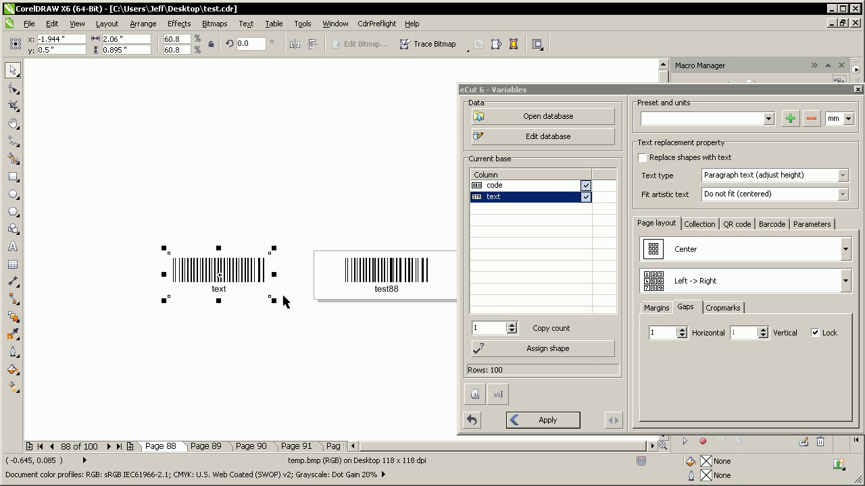
left_click(295, 330)
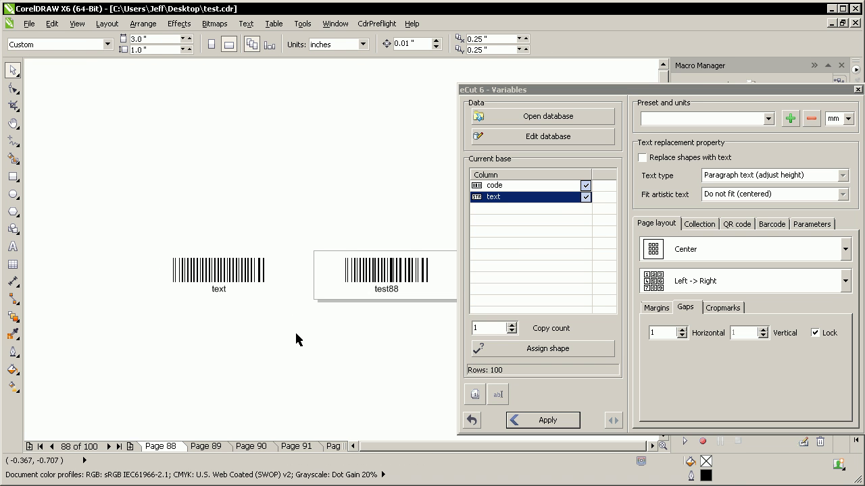
- Close the Variables dialog, collapse the Macro Manager, and choose PDFCreator as the printer for the document
left_click(857, 89)
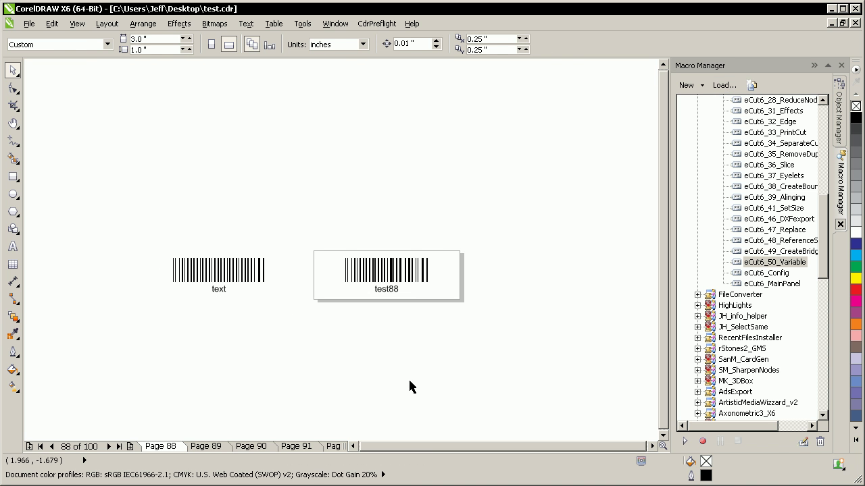
left_click(814, 66)
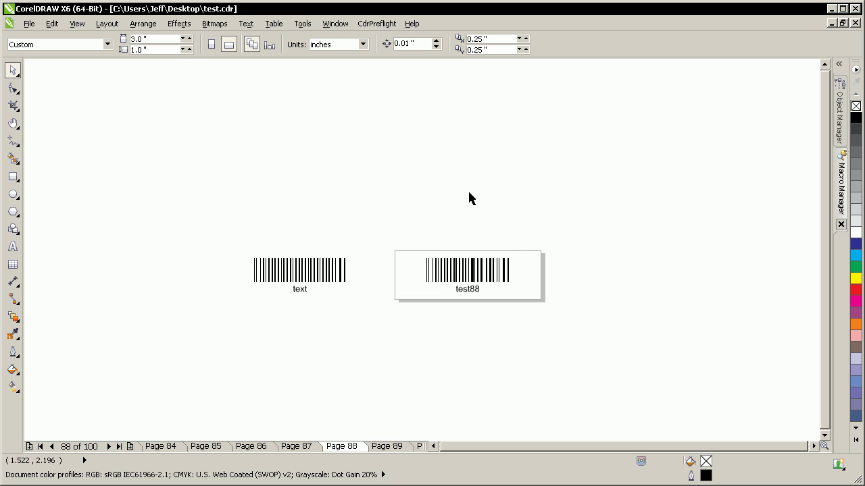
key("ctrl+p")
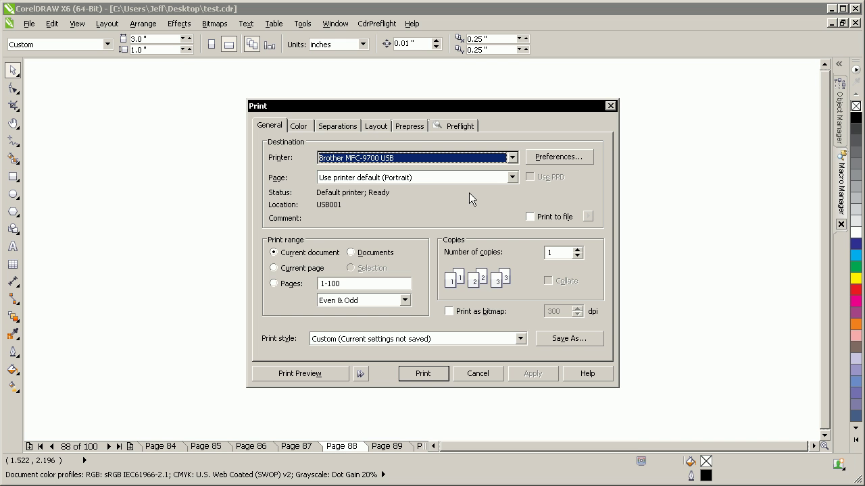
left_click(357, 160)
left_click(358, 195)
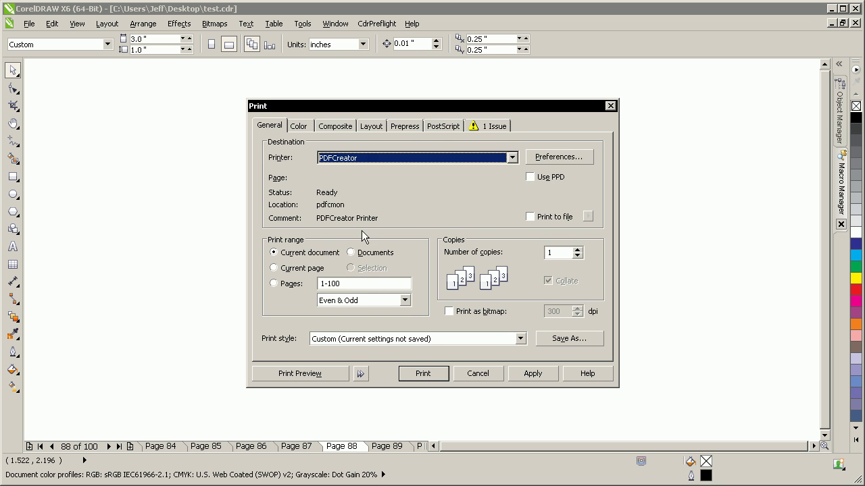
- Set the print job's output colours to Grayscale
left_click(297, 126)
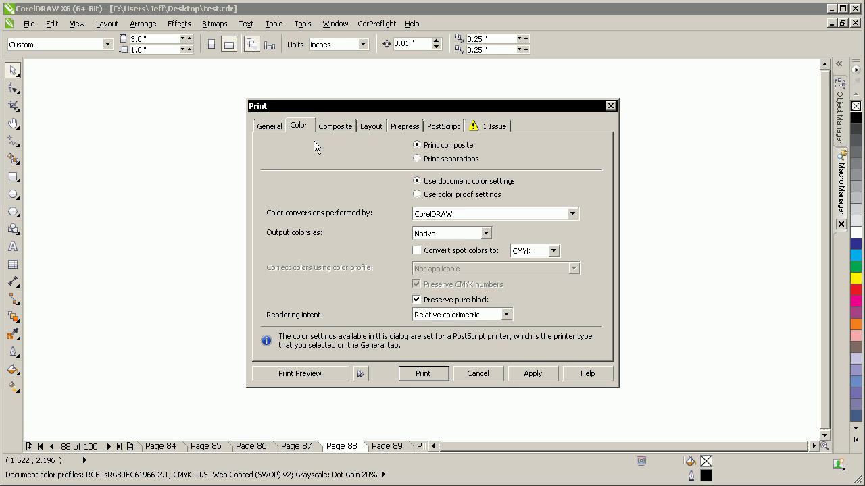
left_click(454, 233)
left_click(443, 270)
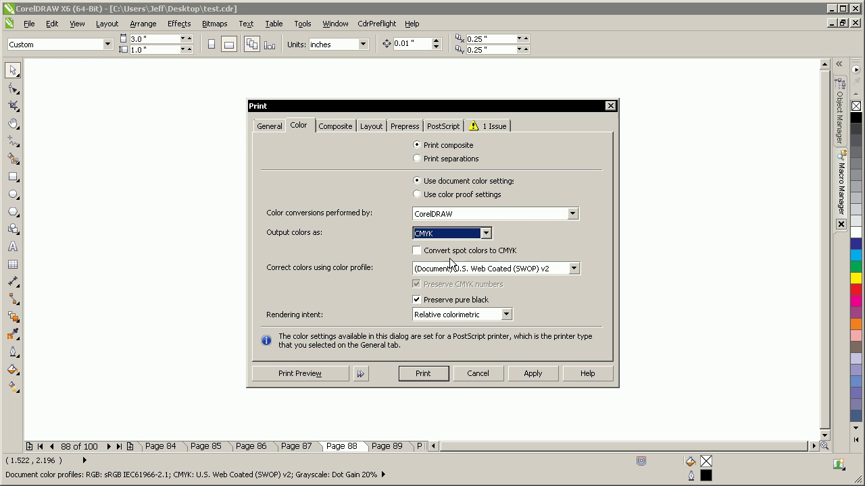
left_click(451, 233)
left_click(433, 281)
left_click(413, 300)
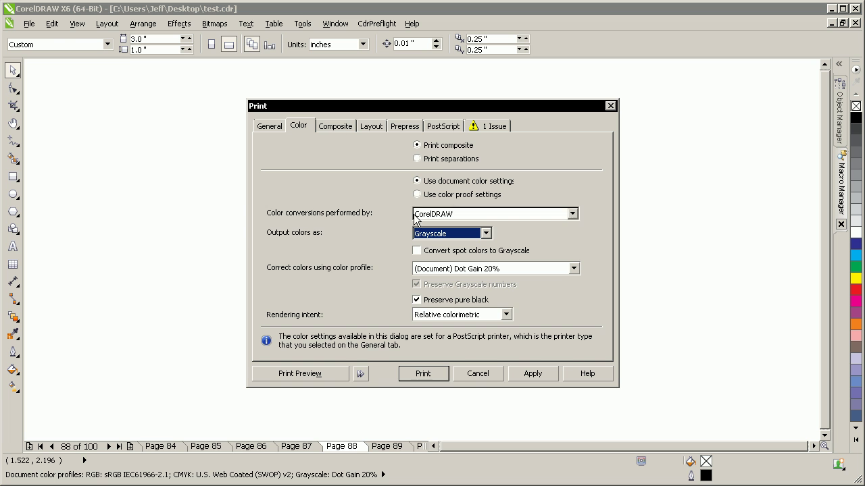
- Apply the print settings, open the print preview, and set the PDFCreator printer's output to Black & White
left_click(540, 375)
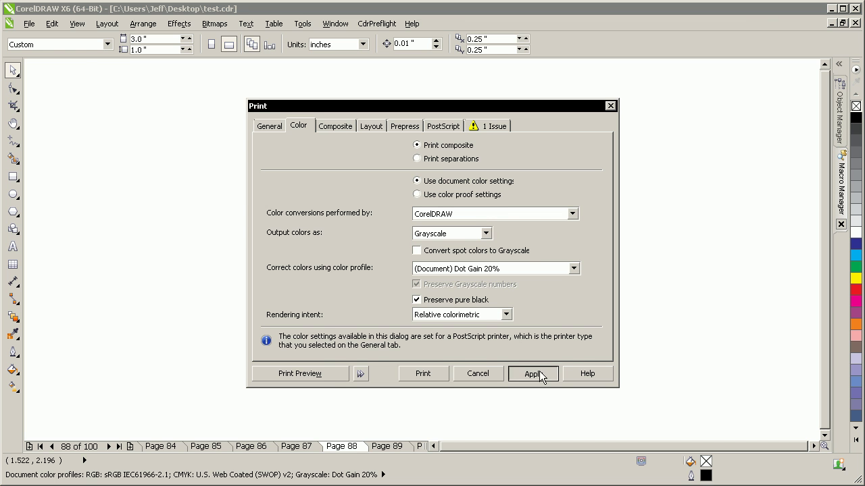
left_click(314, 377)
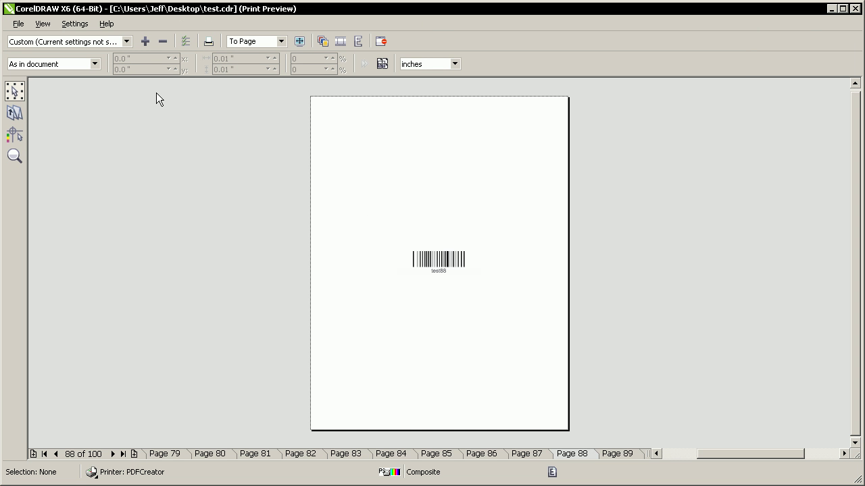
left_click(185, 42)
left_click(558, 157)
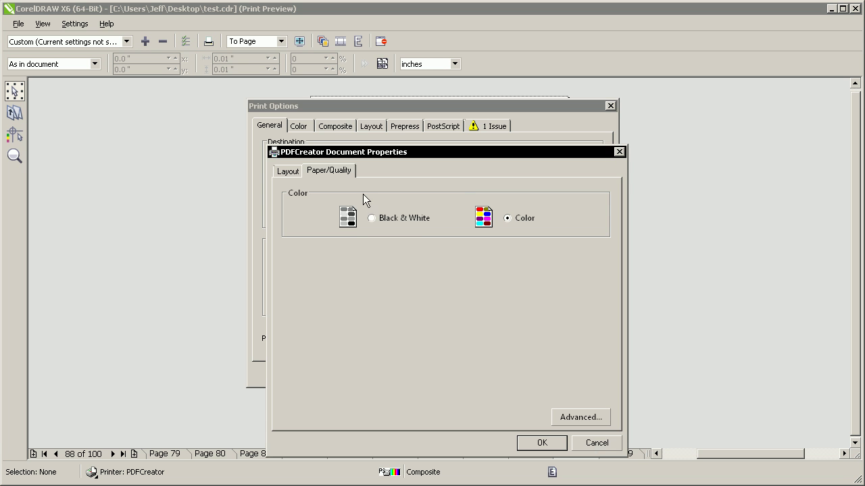
left_click(288, 172)
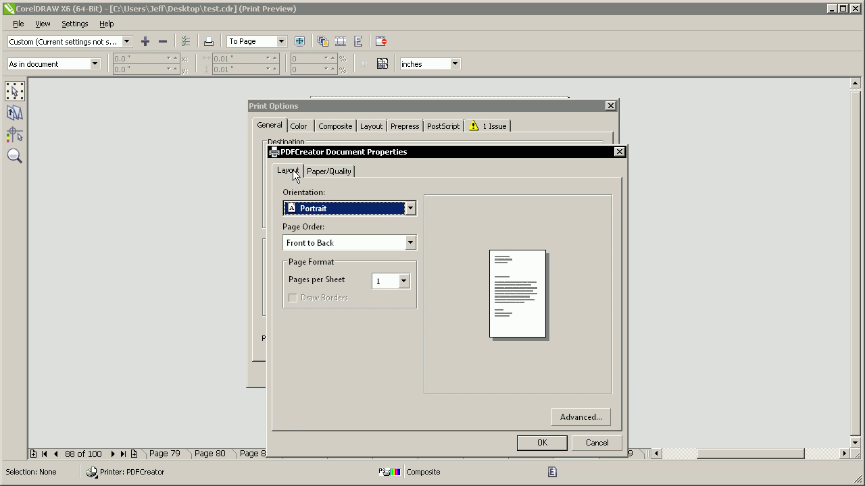
left_click(344, 172)
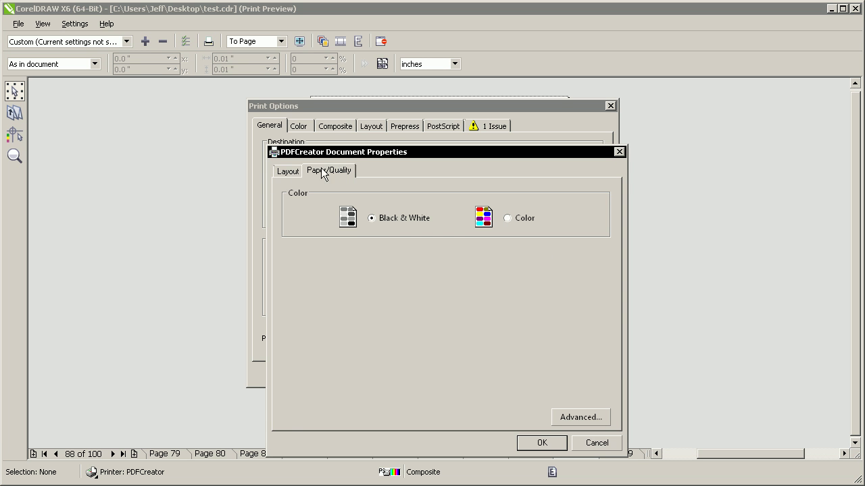
- Set the PDFCreator paper size to Tabloid in the advanced printer options and accept the print options
left_click(582, 416)
left_click(515, 196)
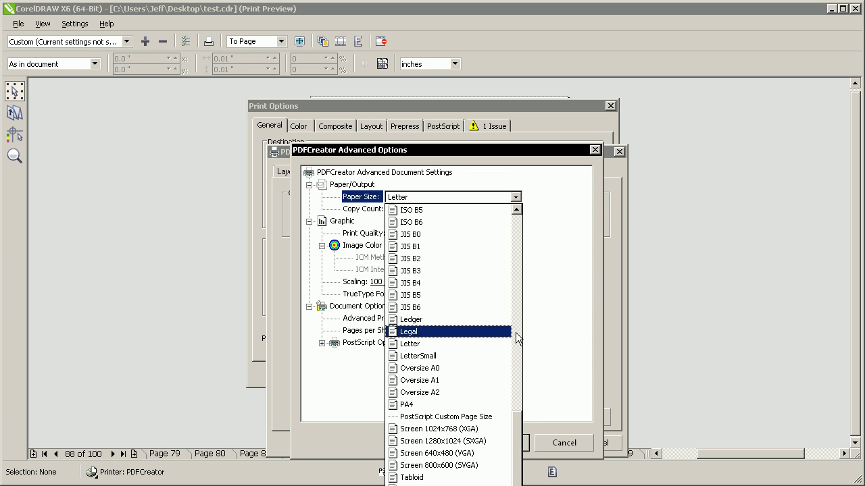
scroll(519, 351, "up", 10)
scroll(512, 422, "down", 9)
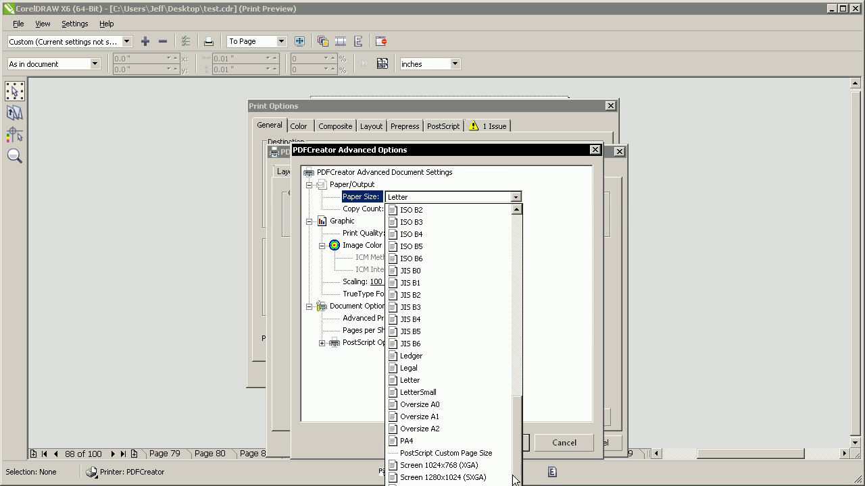
left_click(445, 485)
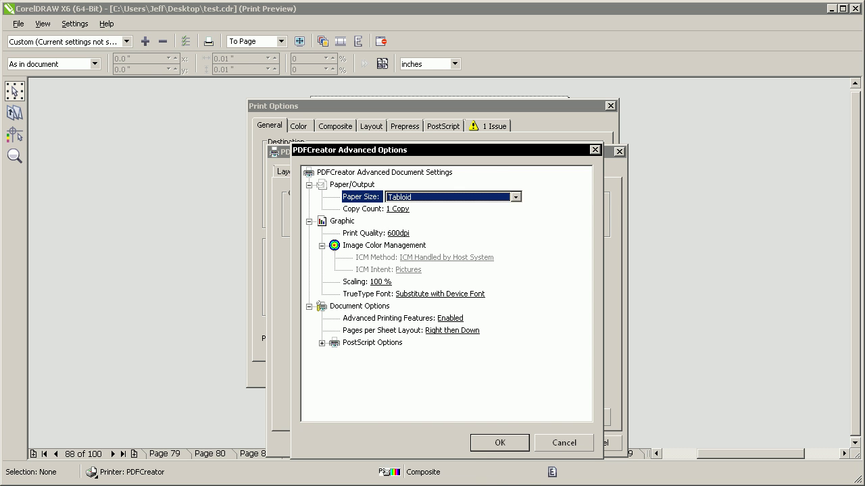
left_click(500, 442)
left_click(540, 442)
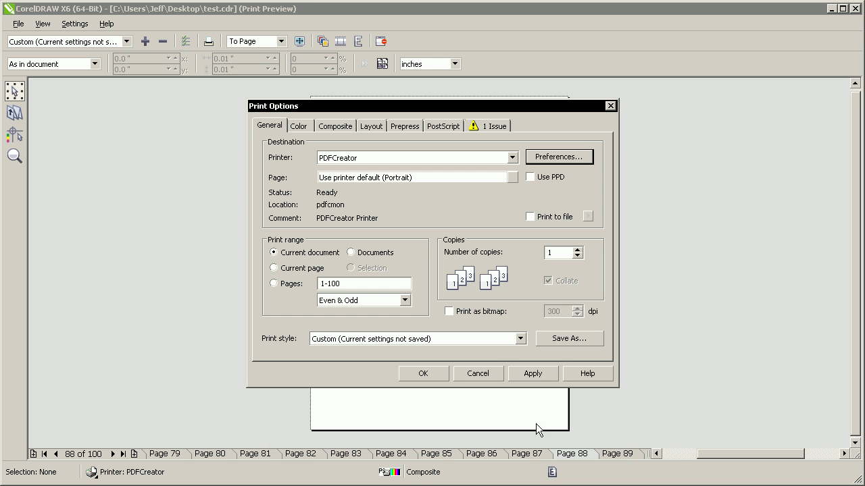
left_click(424, 374)
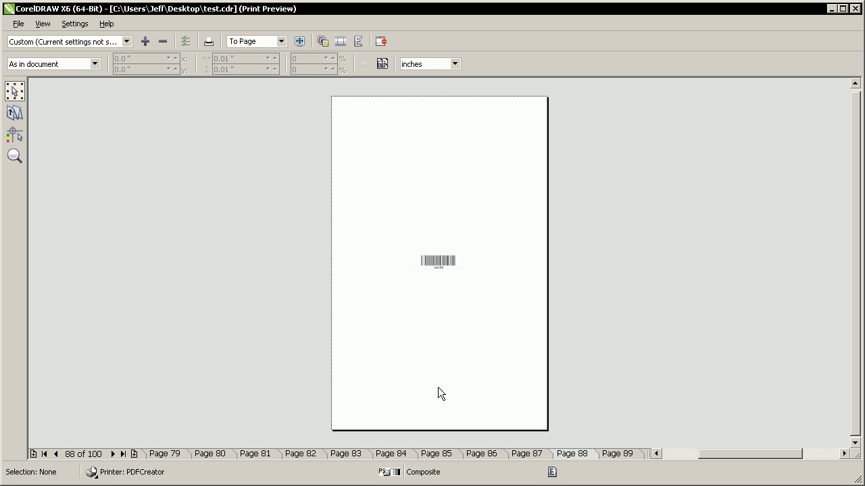
- Set the print imposition layout to 3 labels across and 16 down per sheet
left_click(14, 138)
left_click(16, 116)
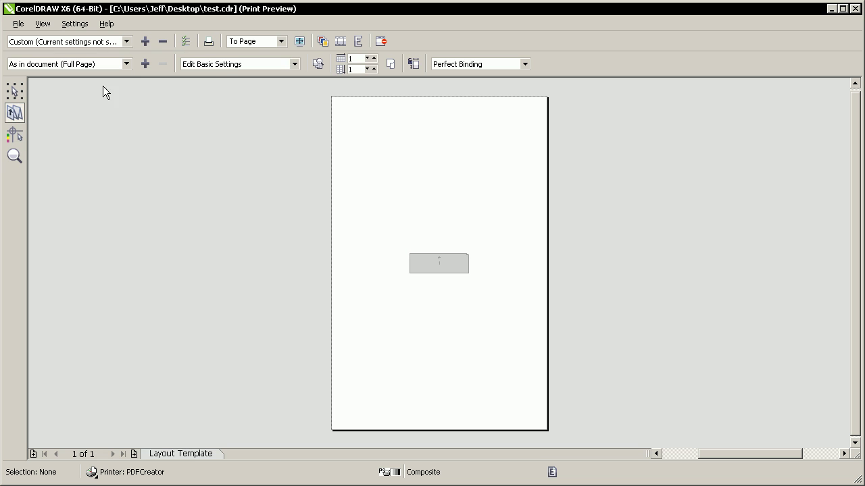
left_click(374, 59)
left_click(374, 59)
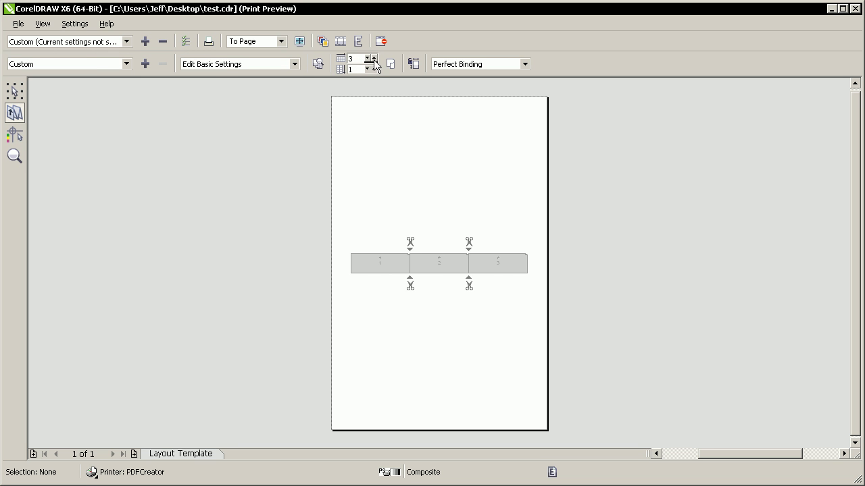
left_click_drag(372, 68, 373, 68)
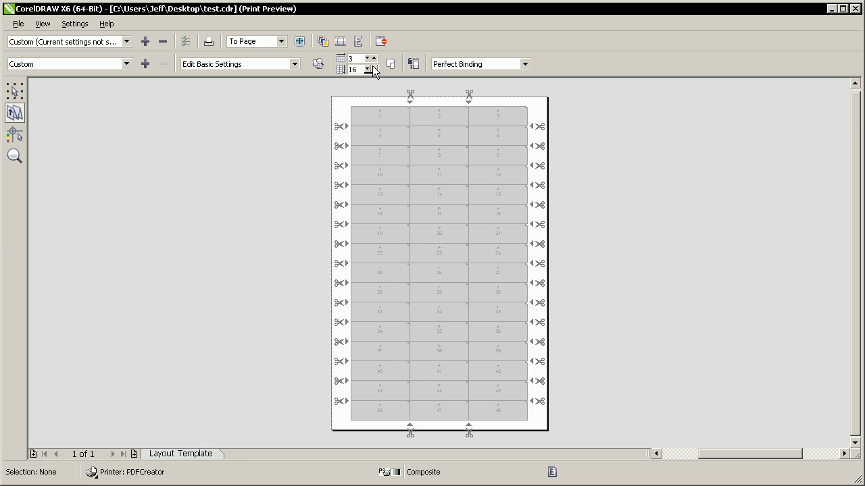
- Examine the imposed barcode sheets with their crop marks, and inspect the sharpness of the bars and text on Signature 1 up close
left_click(15, 135)
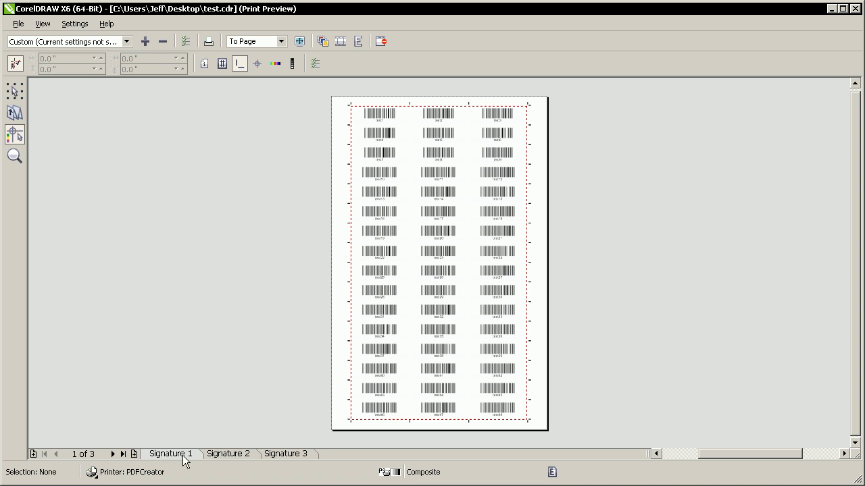
key("Page_Down")
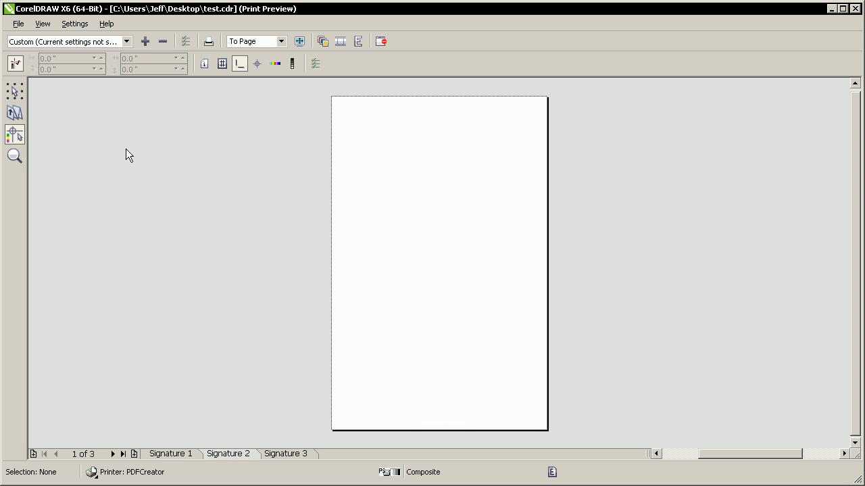
key("Home")
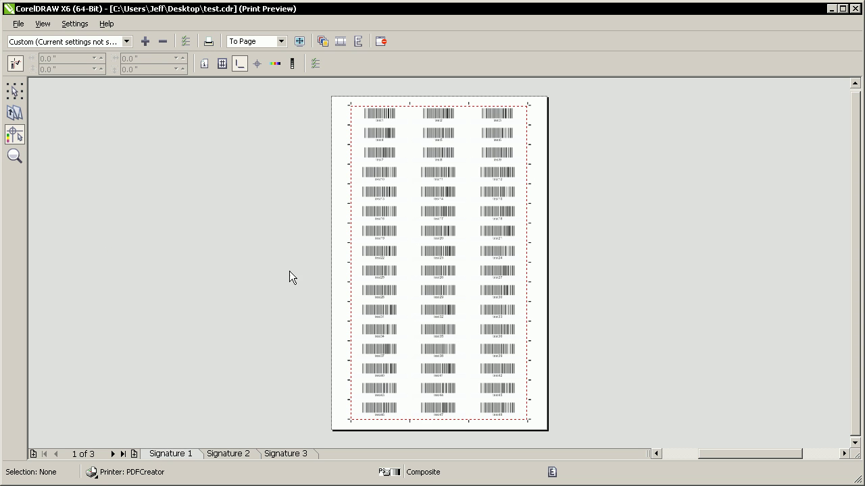
key("z")
left_click_drag(338, 102, 429, 177)
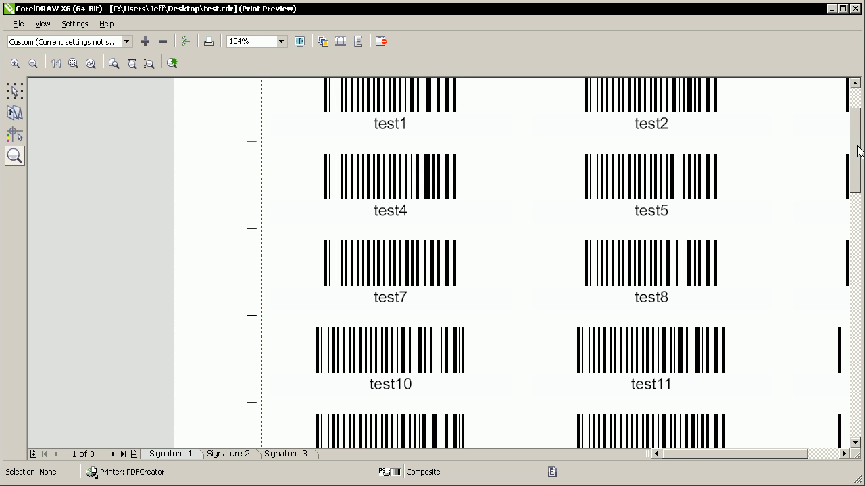
left_click_drag(855, 150, 856, 199)
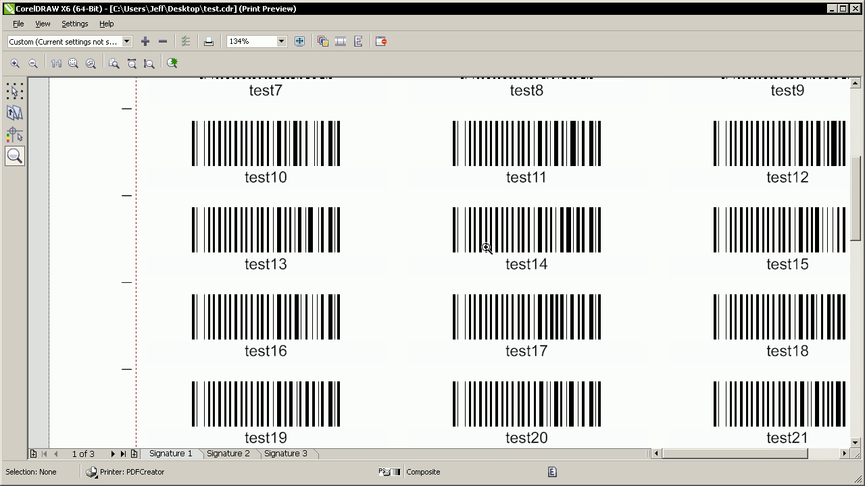
left_click_drag(415, 277, 554, 361)
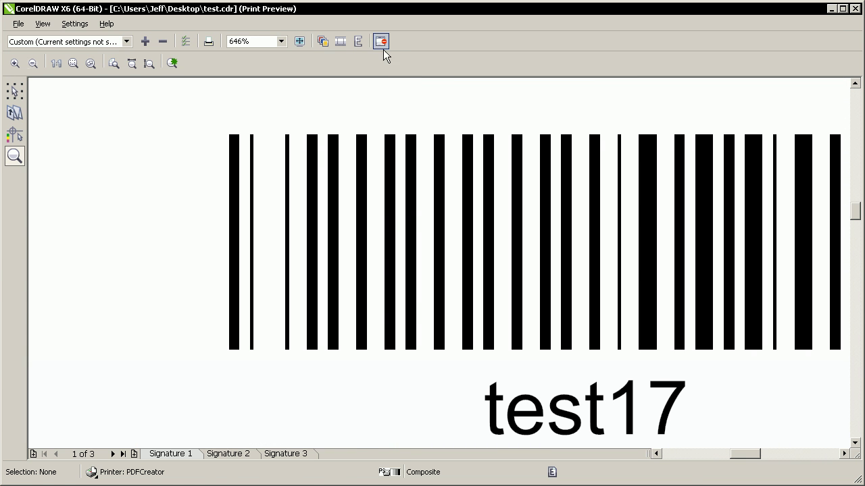
- Close the print preview and cancel the print job to return to the page 88 barcode
left_click(380, 42)
left_click(477, 376)
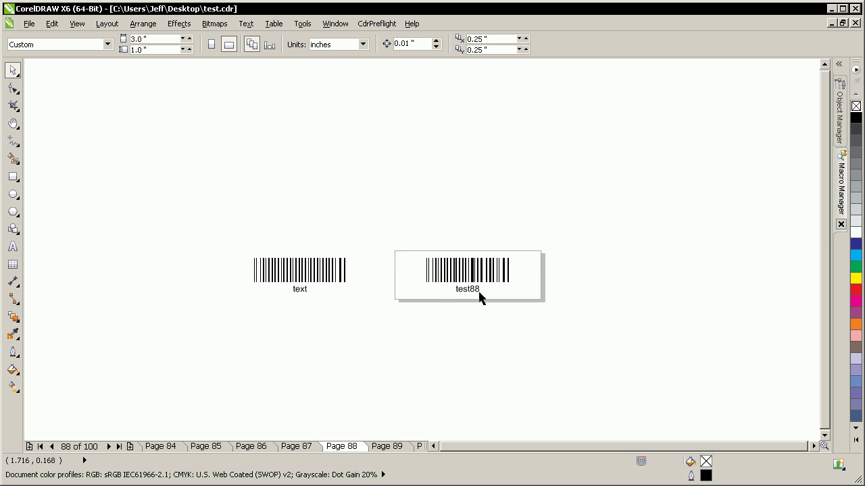
scroll(476, 294, "up", 5)
scroll(395, 256, "down", 5)
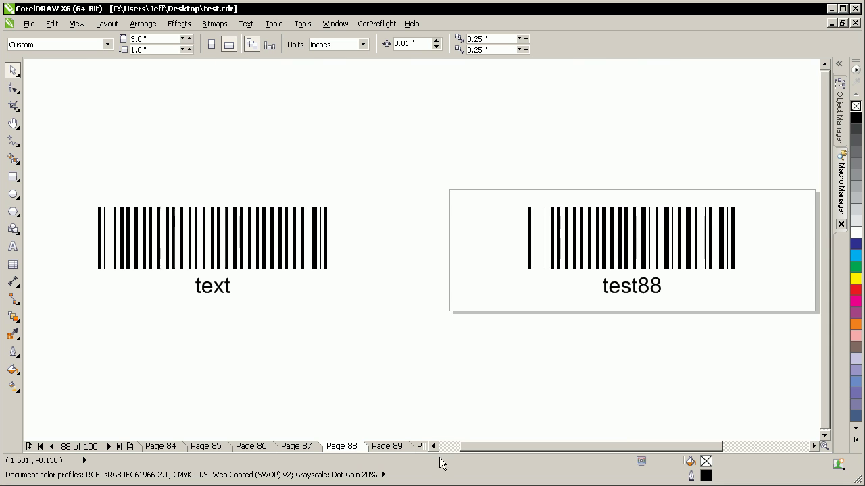